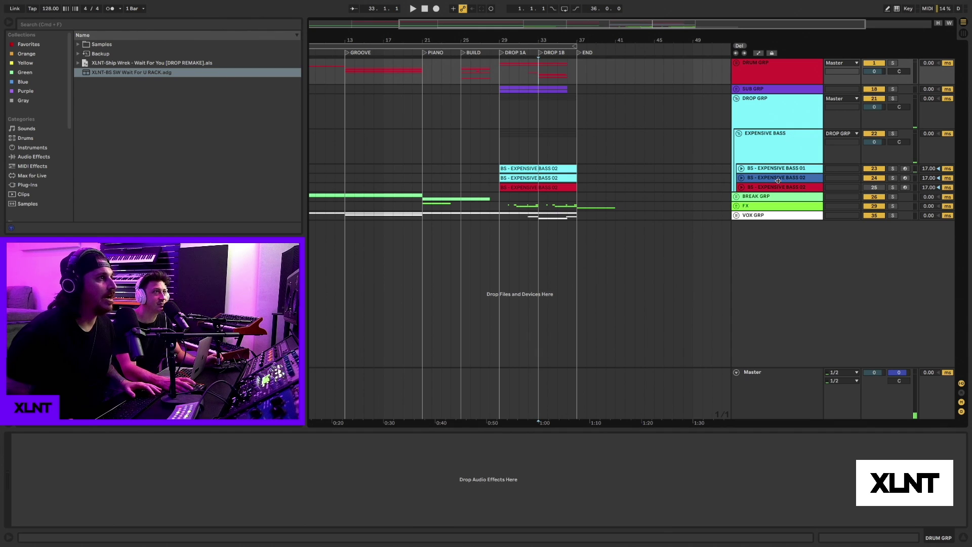
- Solo the blue BS - EXPENSIVE BASS 02 track and select its clip in the DROP 1A section
click(894, 178)
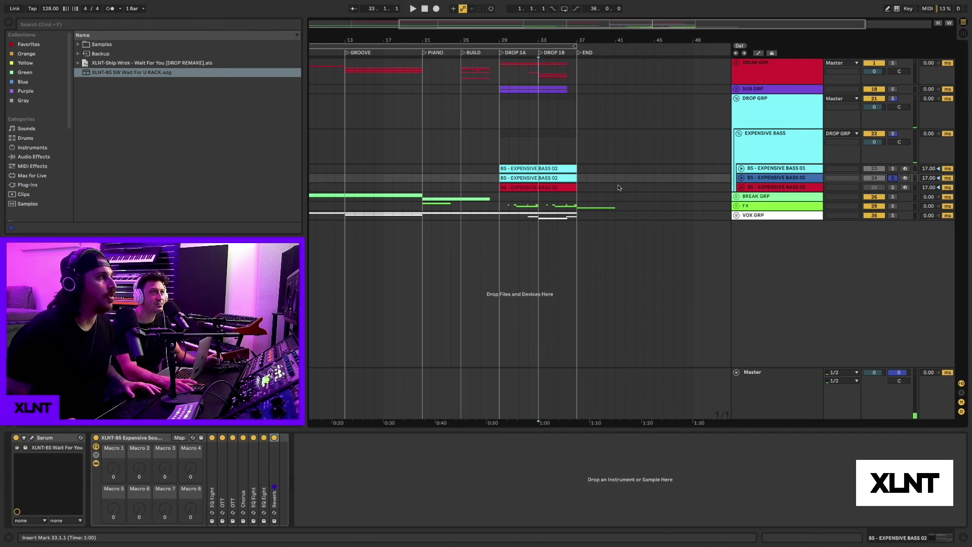
click(532, 179)
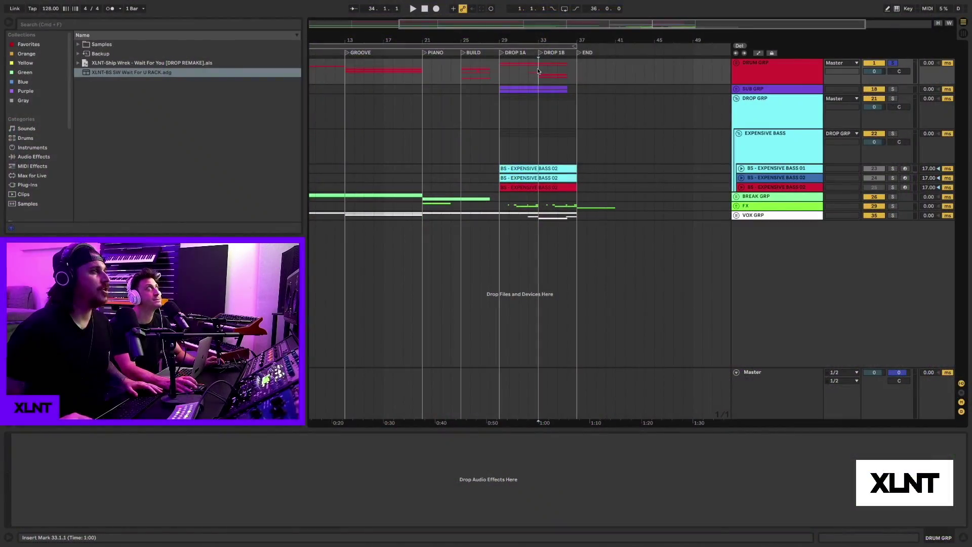
- Unfold DRUM GRP and play the soloed drums from the start of DROP 1A at bar 29
key(space)
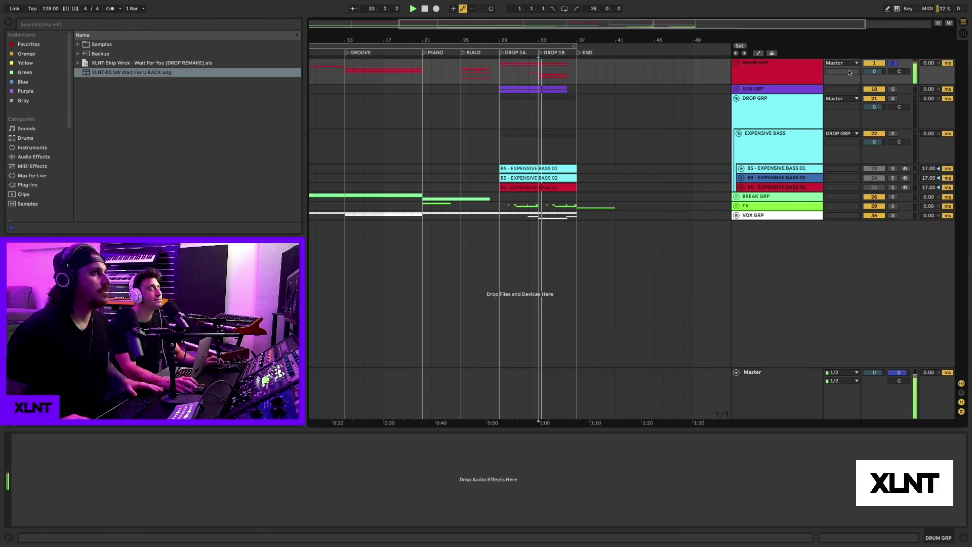
click(736, 63)
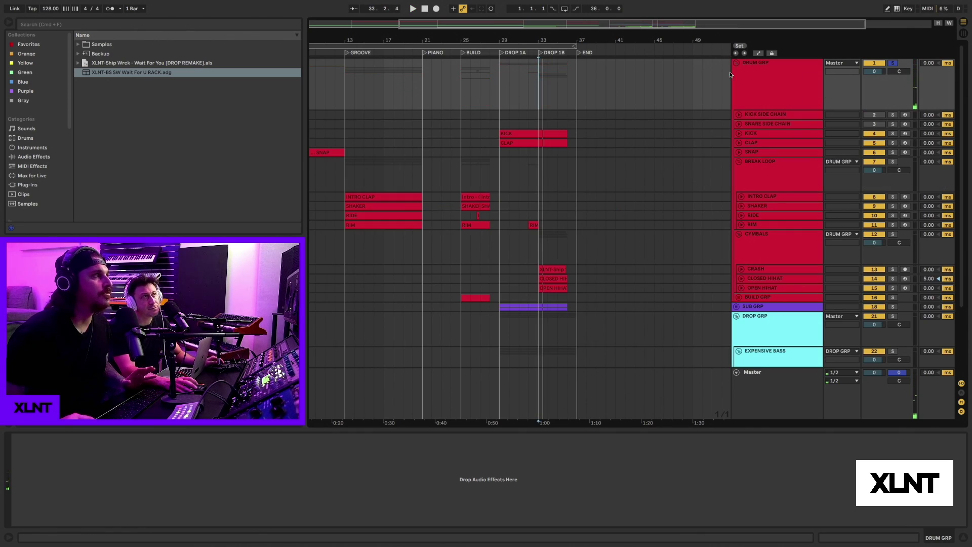
click(497, 105)
drag(502, 42, 499, 75)
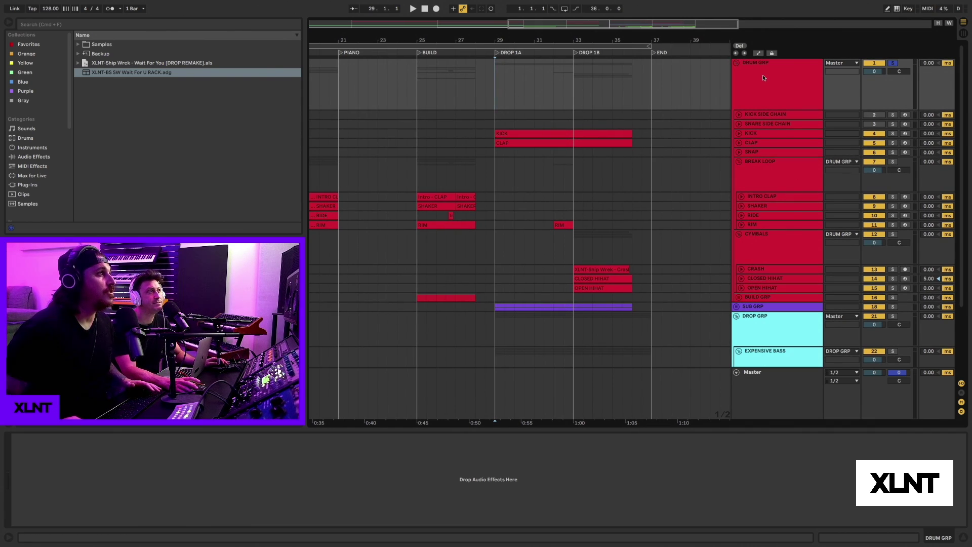
key(space)
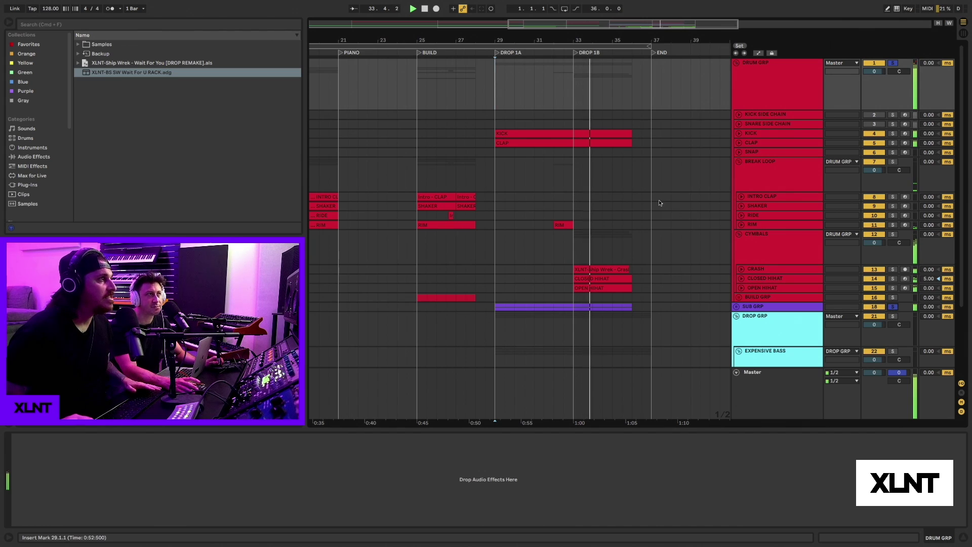
- Set the playback position to the start of DROP 1B at bar 33 for the drums and sub
click(576, 172)
key(space)
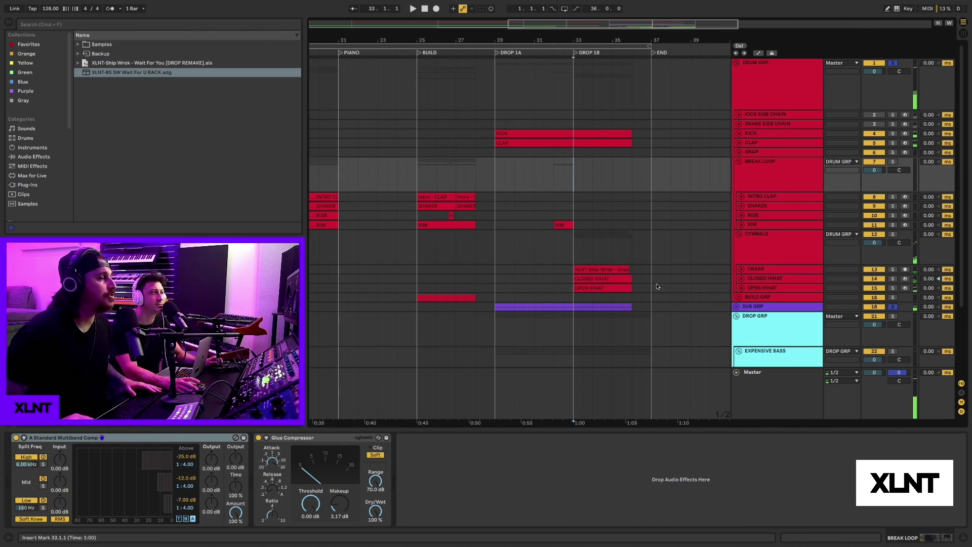
- Play the rim fill from bar 32 and select bar 36 across the RIDE and RIM tracks
scroll(580, 288, down, 1)
scroll(580, 288, down, 5)
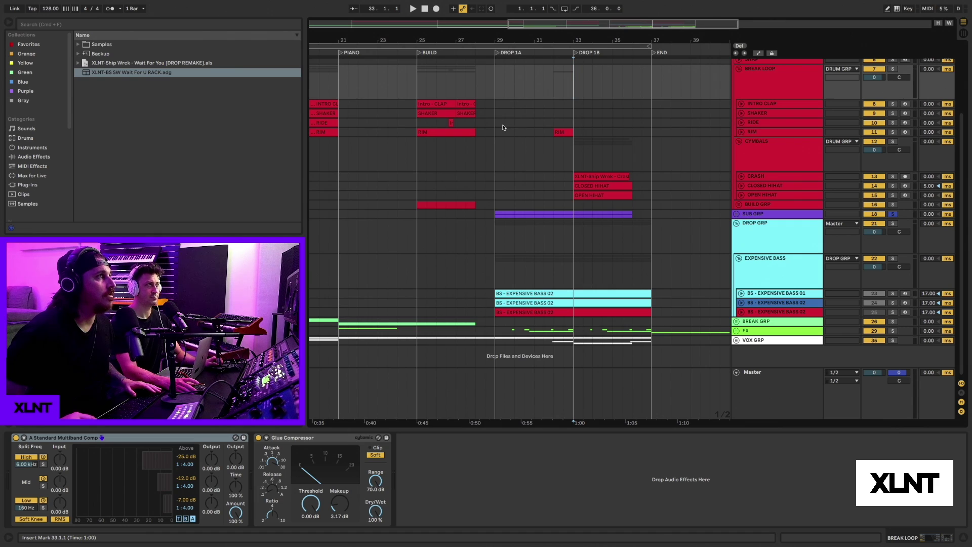
drag(496, 130, 554, 126)
click(564, 124)
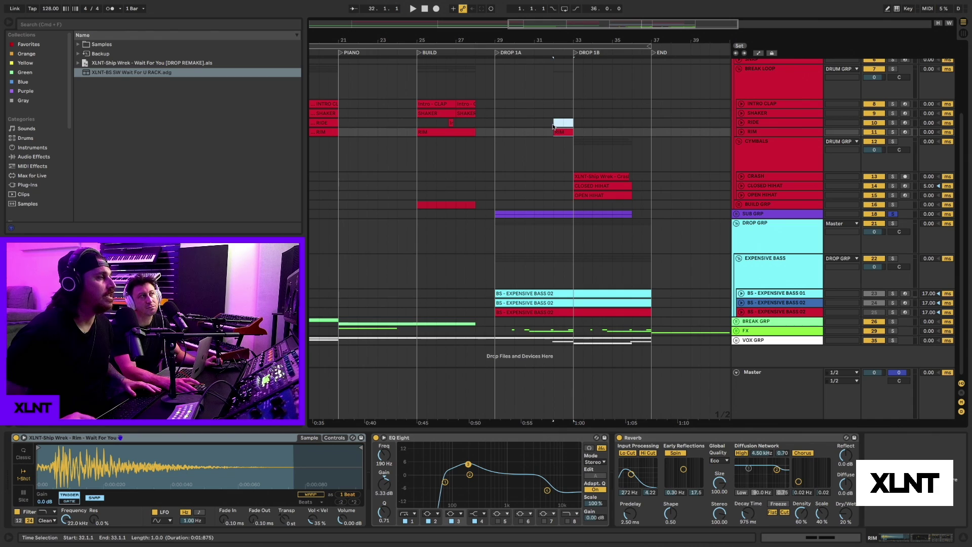
key(space)
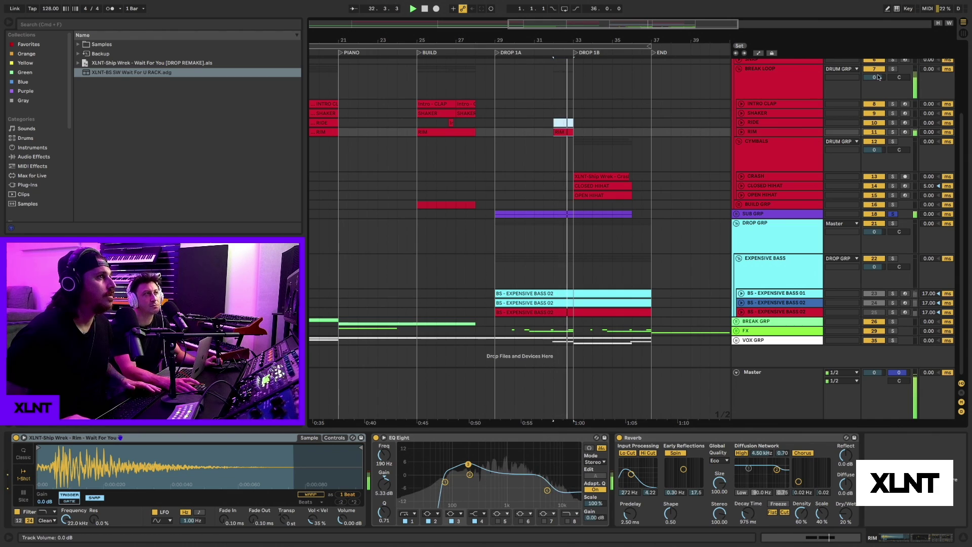
drag(632, 120, 651, 133)
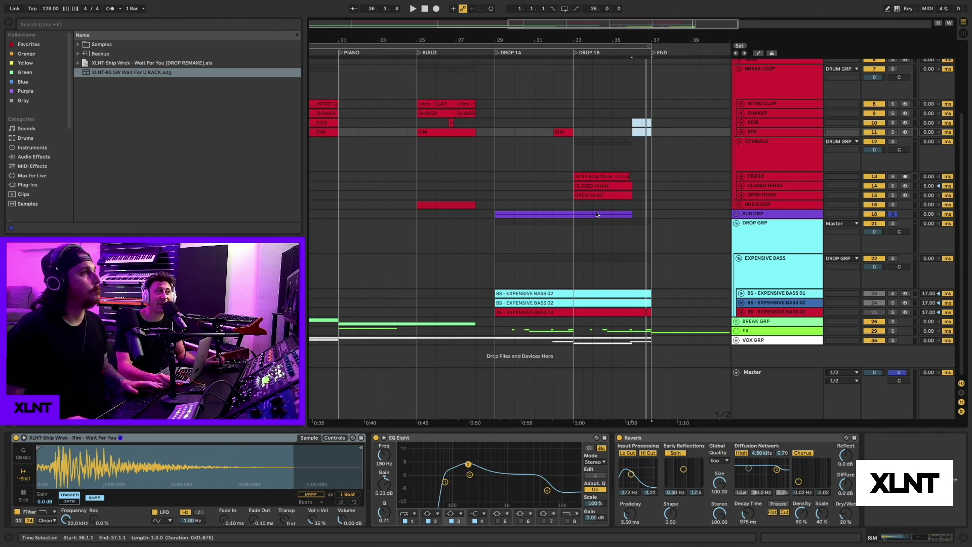
- Open Serum on the red BS - EXPENSIVE BASS 02 track and move its window higher over the arrangement
scroll(597, 215, left, 1)
drag(535, 41, 535, 47)
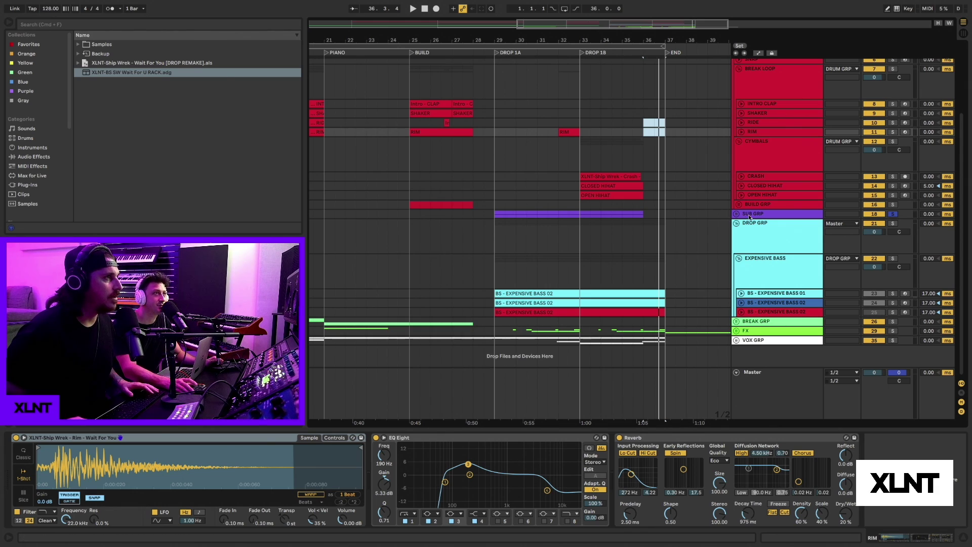
click(758, 228)
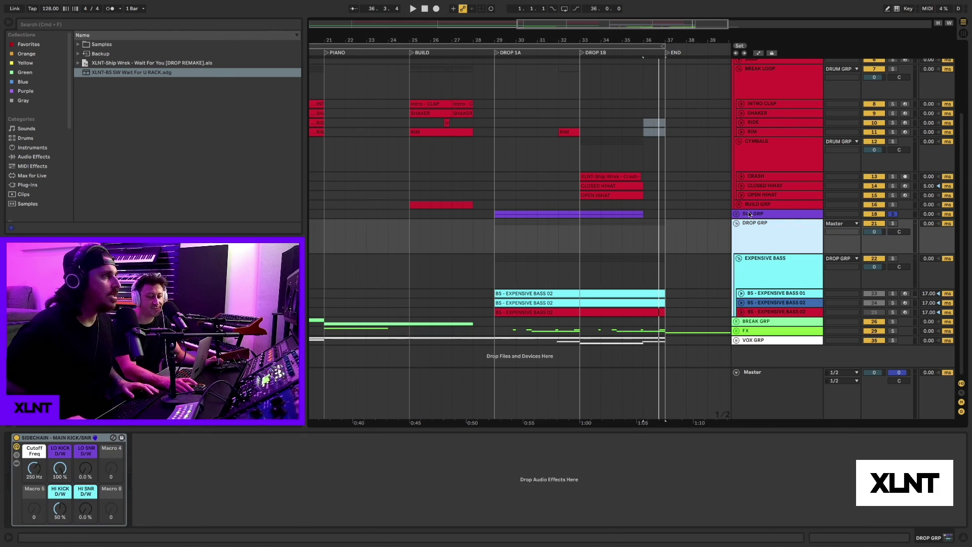
click(746, 210)
click(758, 312)
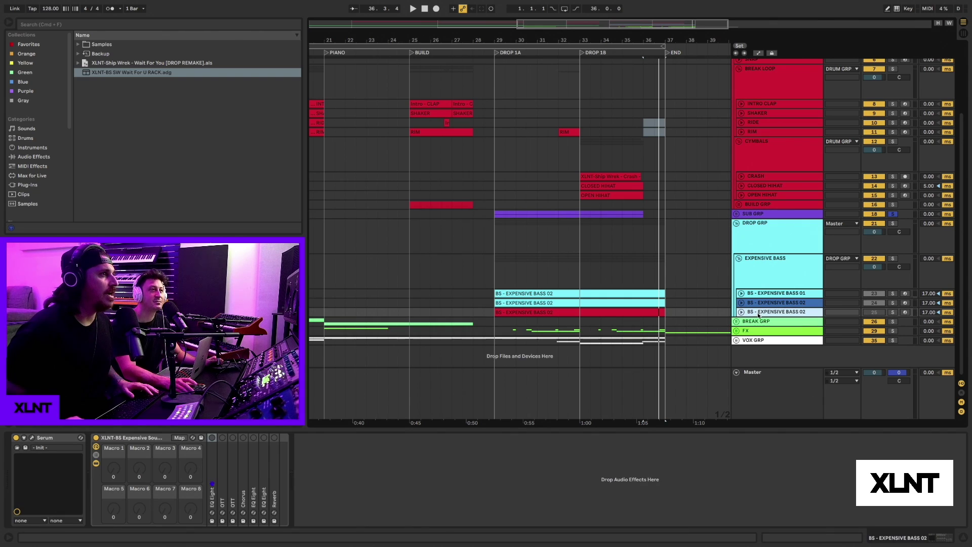
click(32, 437)
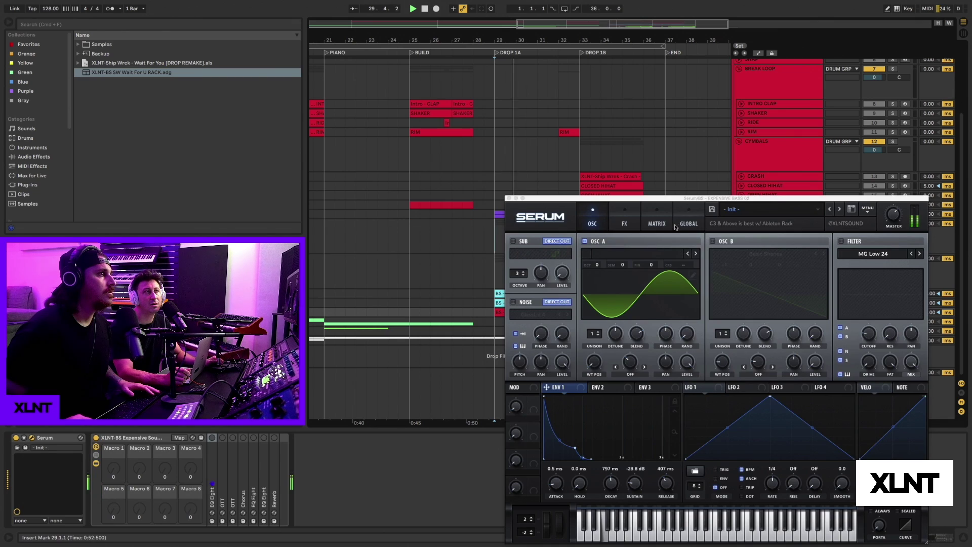
drag(669, 203, 552, 61)
drag(809, 400, 820, 410)
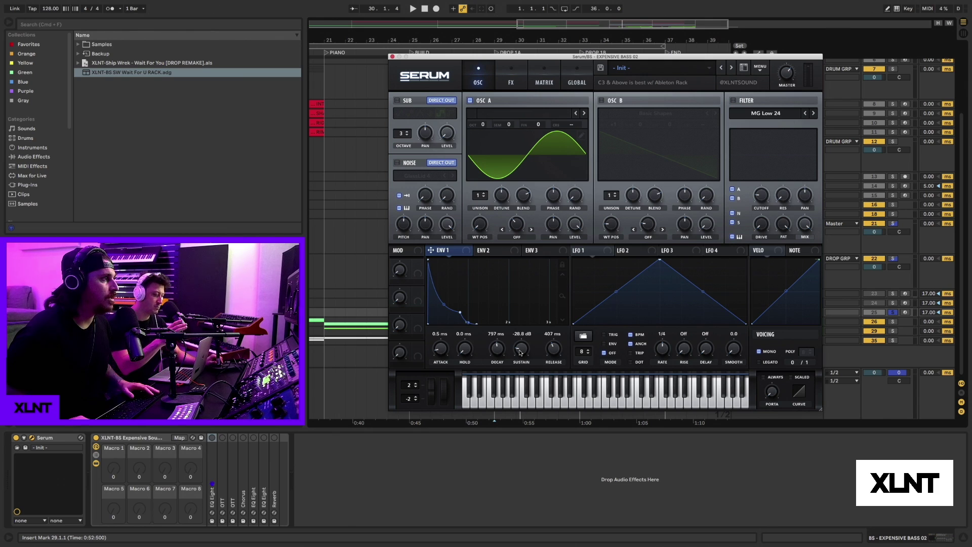
- Set the ENV 1 release to 453 ms and play the bass to hear it
drag(556, 353, 556, 351)
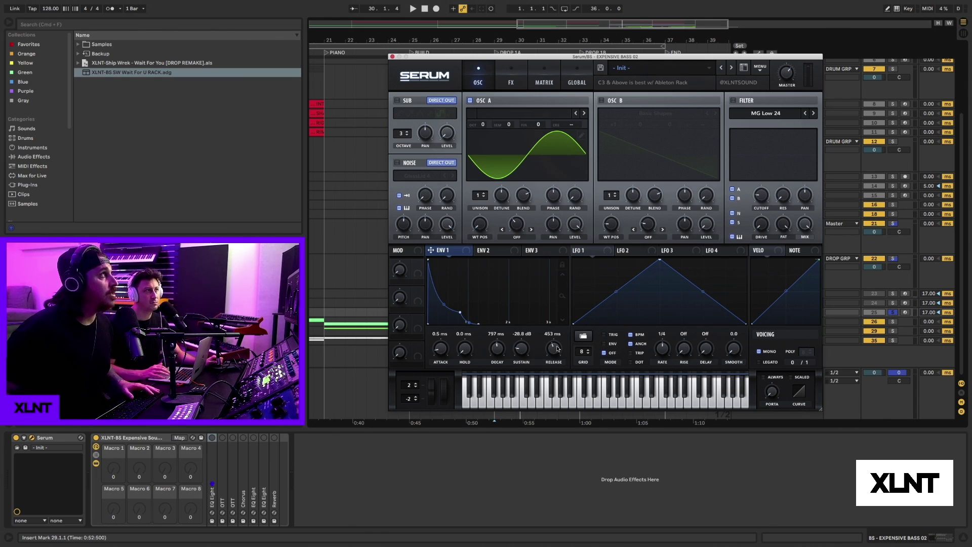
key(space)
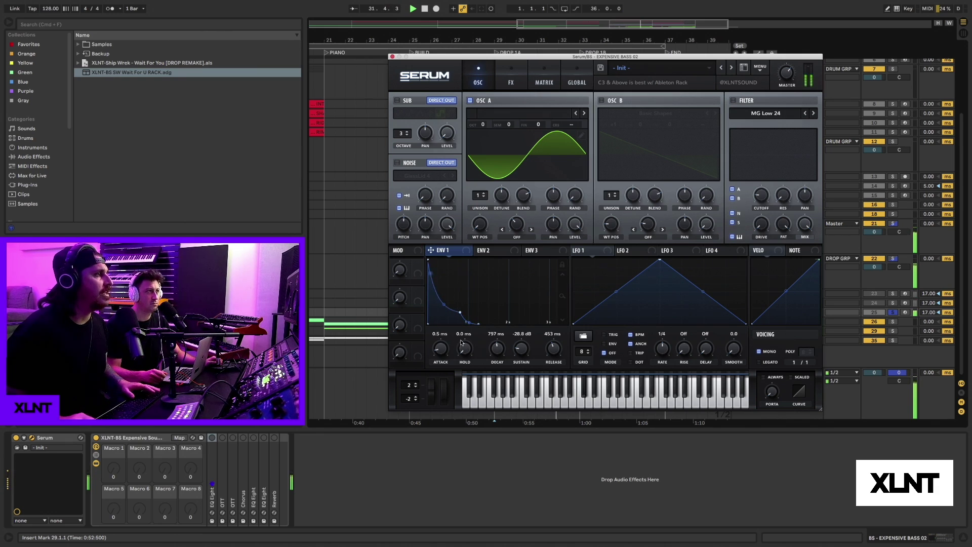
- Review the attack, decay, sustain and release settings of ENV 1, ENV 2 and ENV 3
click(501, 252)
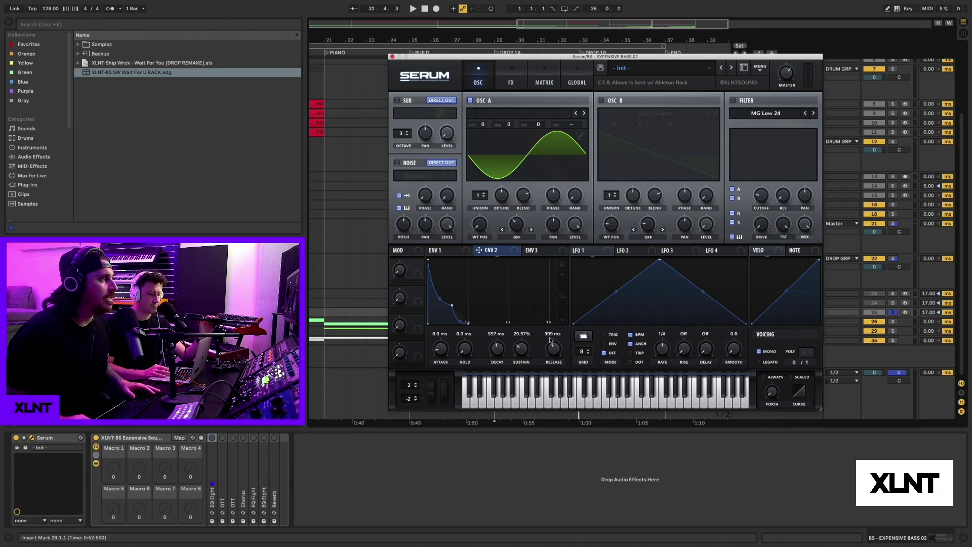
click(537, 250)
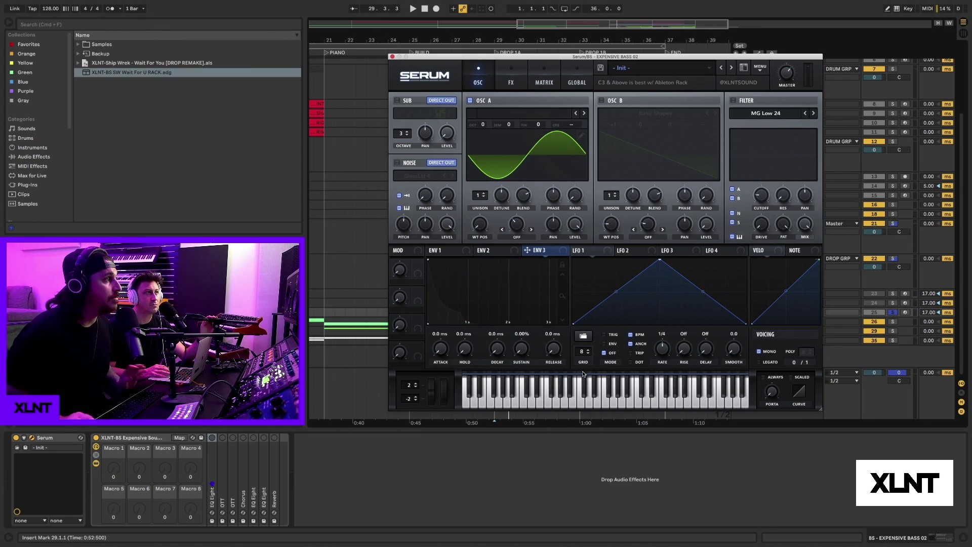
click(483, 250)
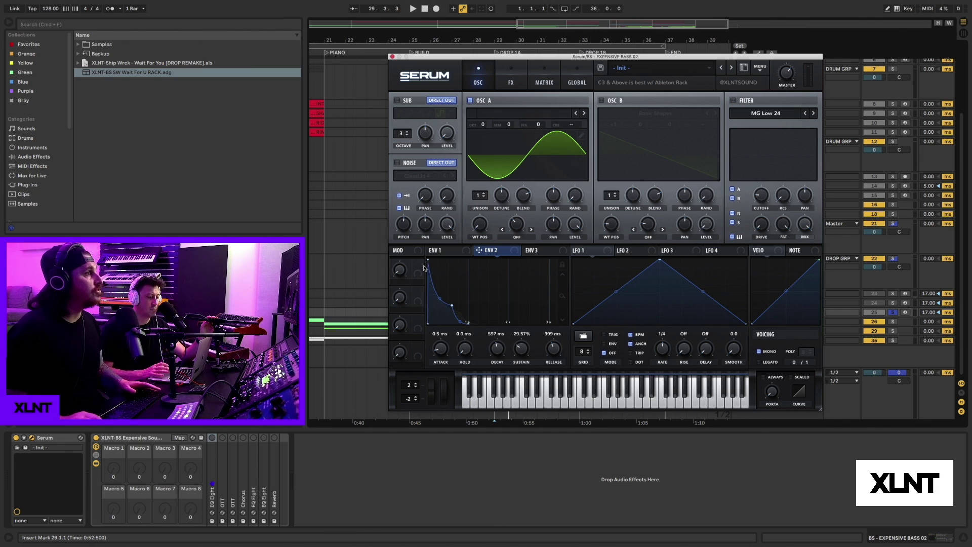
click(438, 250)
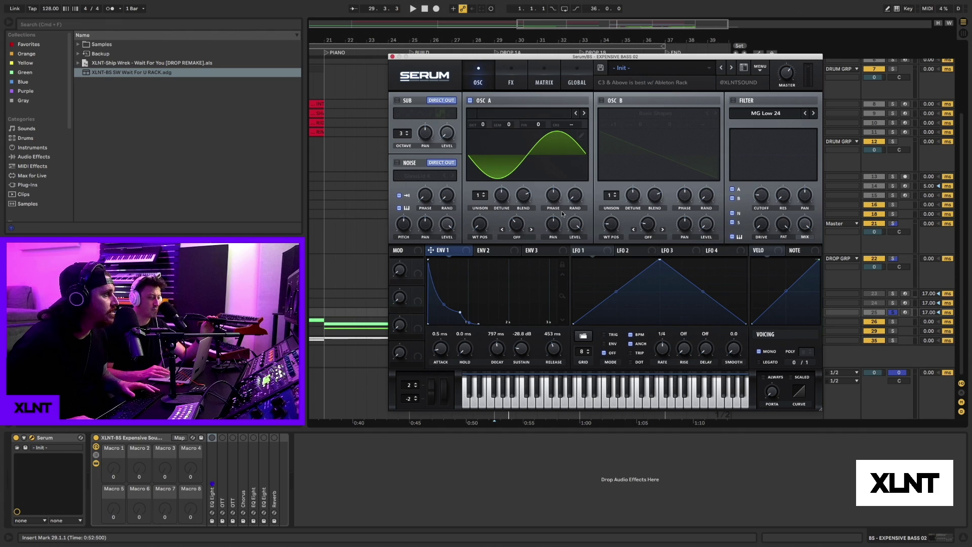
click(484, 251)
- Assign ENV 3 to OSC A's coarse pitch, raise the modulation amount and audition the bass
click(537, 251)
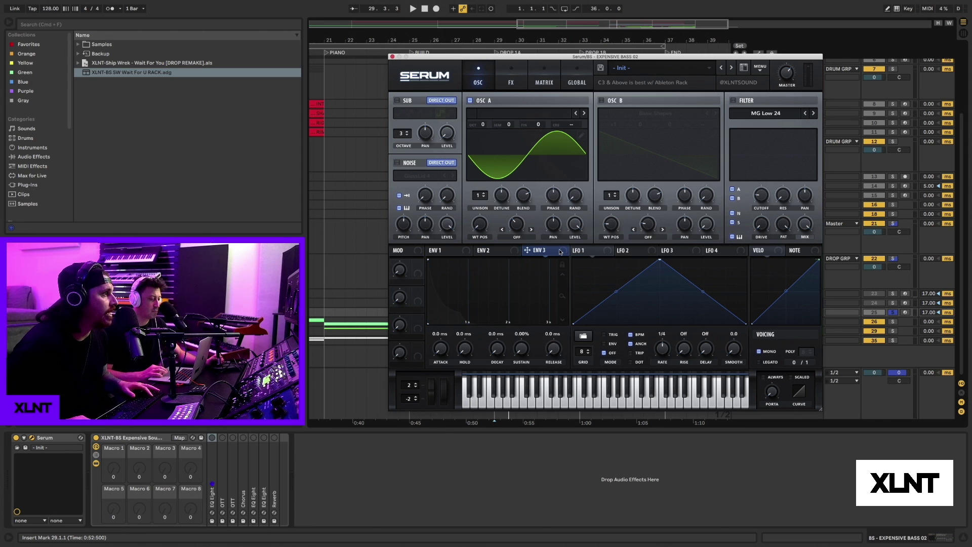
drag(563, 253, 576, 124)
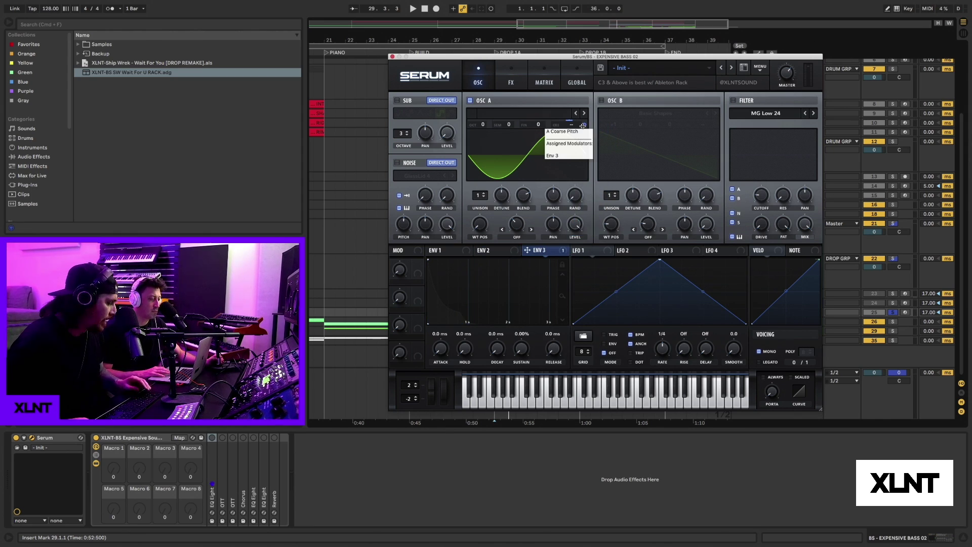
drag(583, 126, 598, 37)
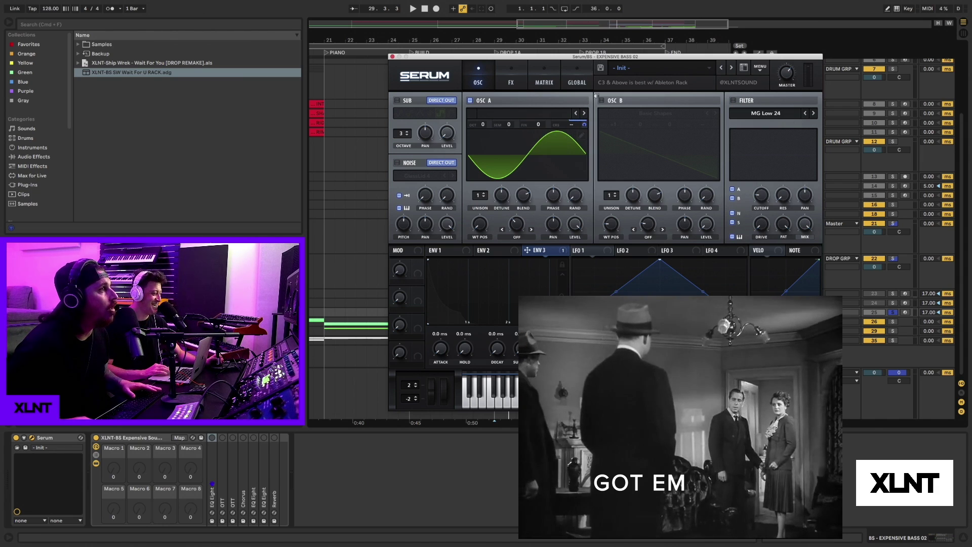
key(space)
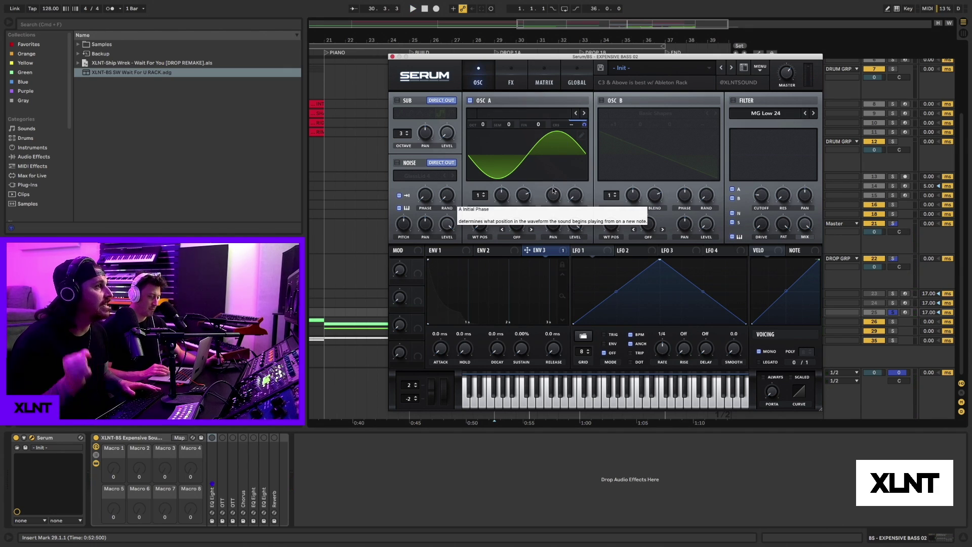
key(space)
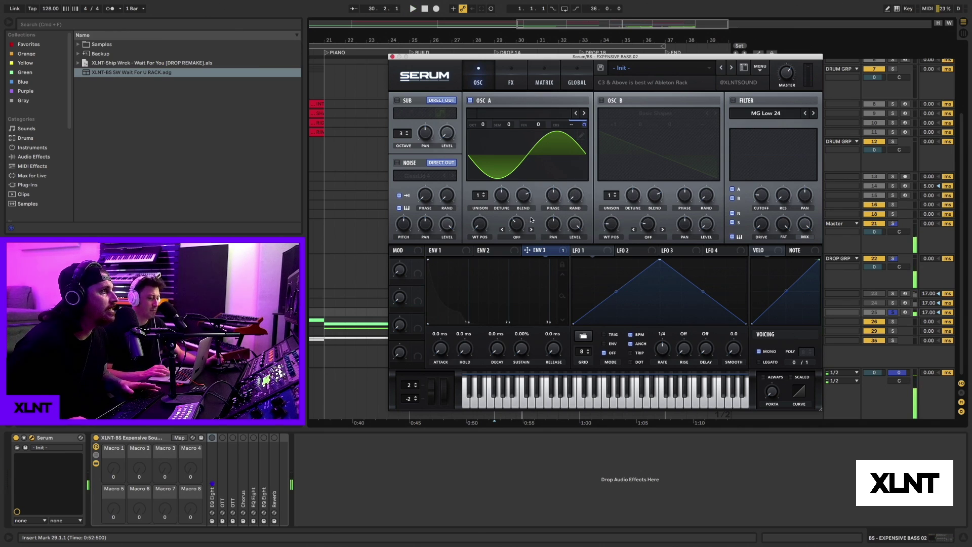
- Enable OSC B with the Basic Shapes wavetable, assign ENV 3 to its coarse pitch and audition the bass
click(602, 101)
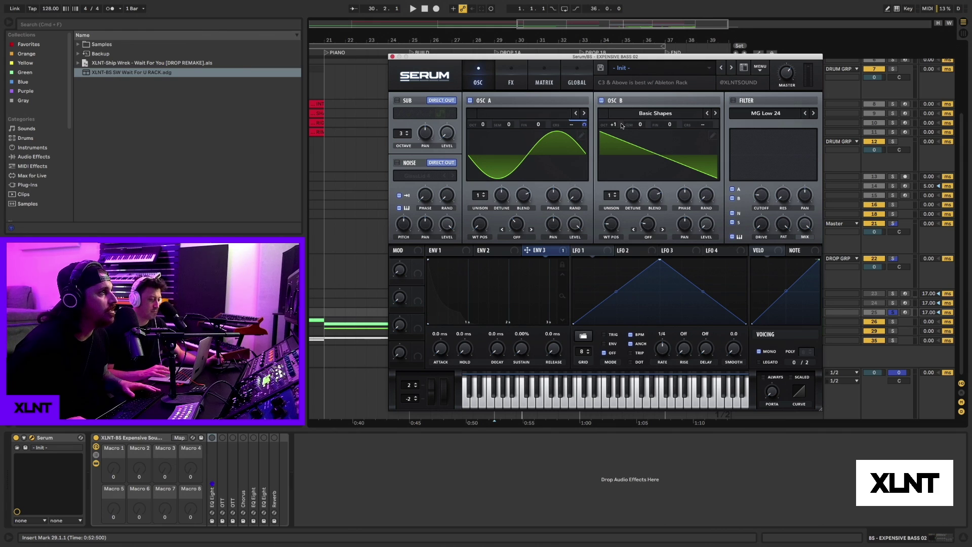
key(space)
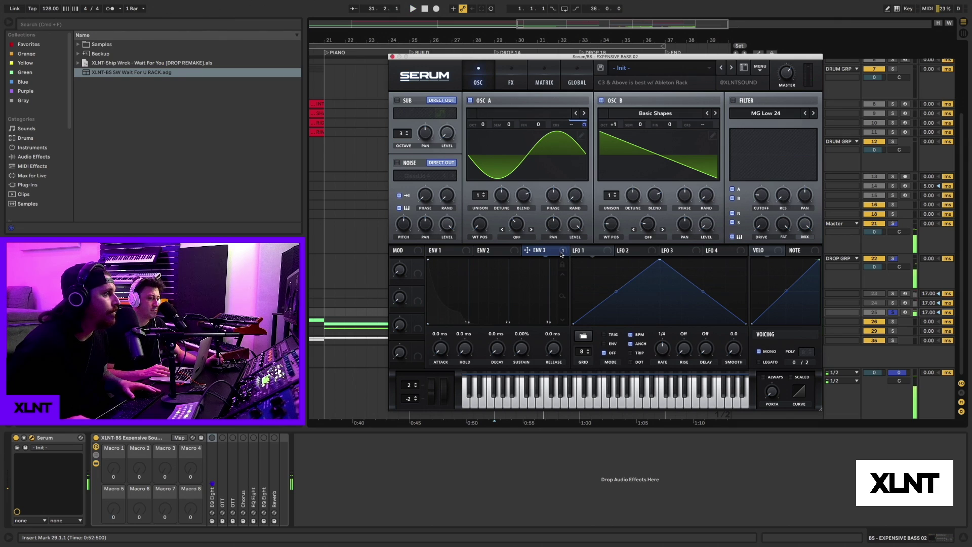
drag(570, 244, 701, 125)
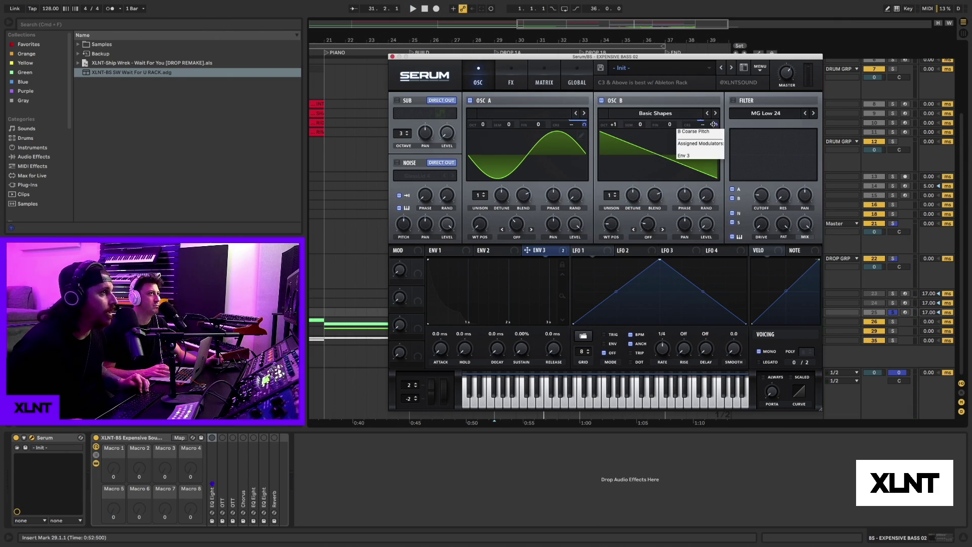
key(space)
key(space)
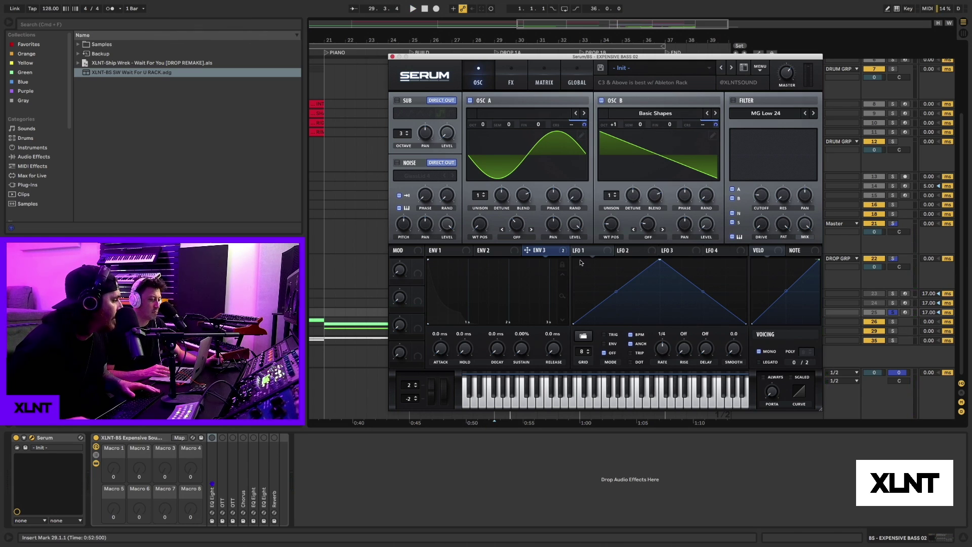
- Set OSC B's warp mode to FM Sub Osc and enable the SUB oscillator
click(647, 237)
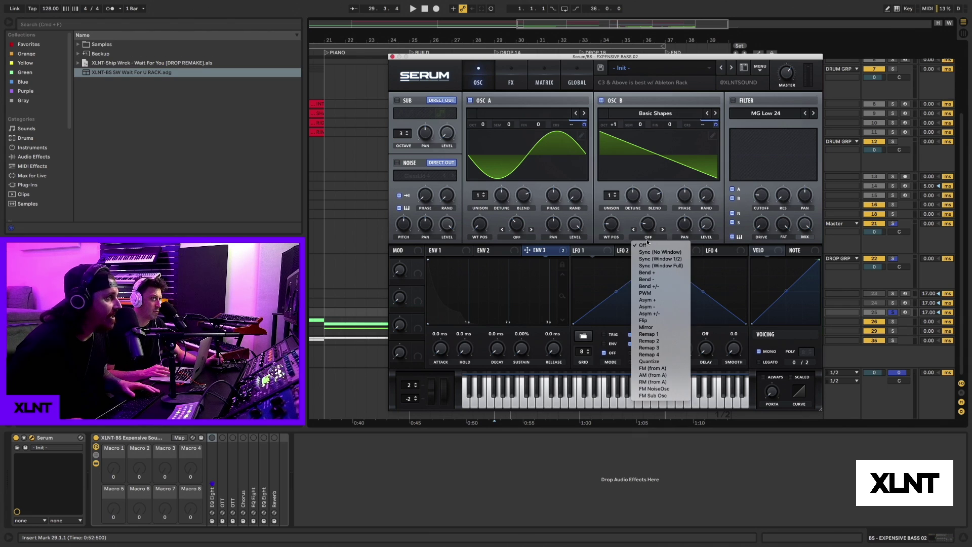
click(652, 396)
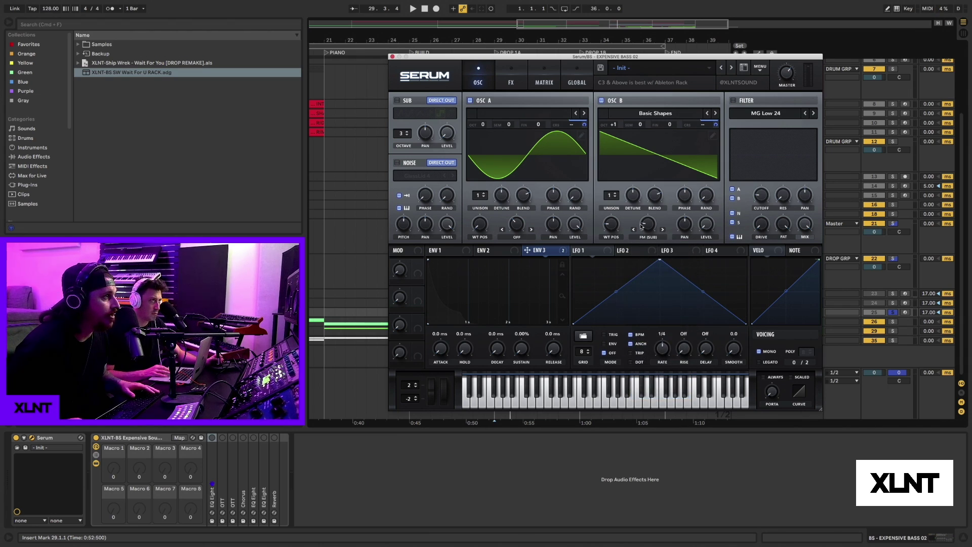
click(398, 101)
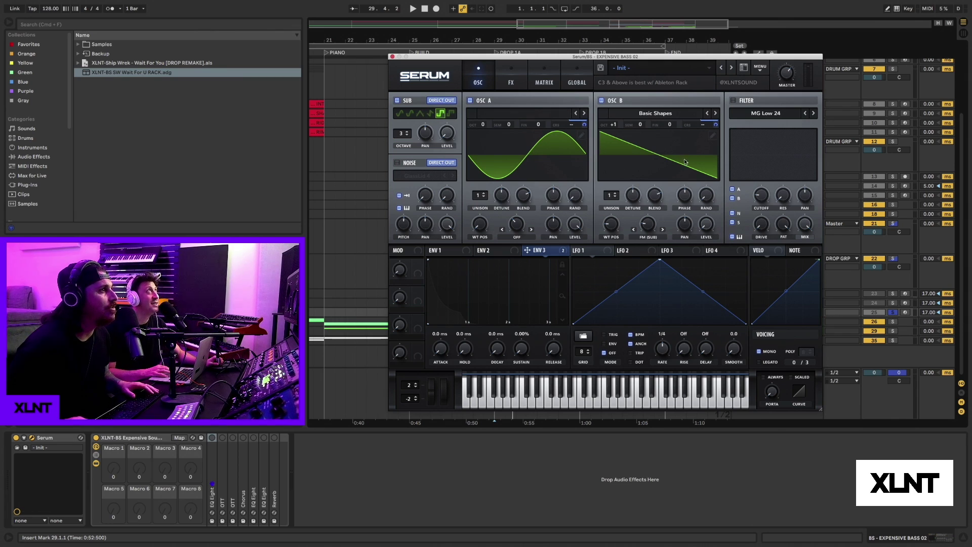
- Set OSC A's warp mode to FM (from B) and audition the bass
click(516, 236)
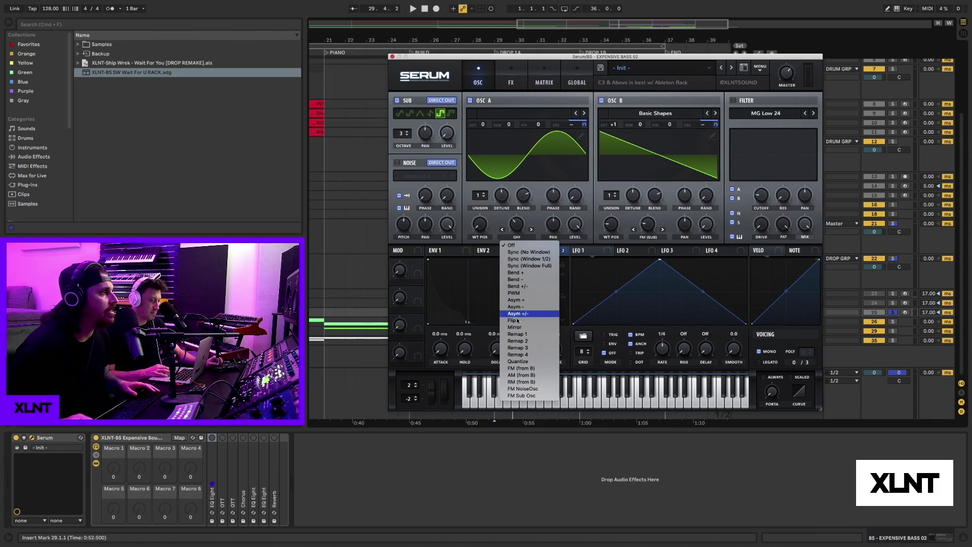
click(521, 375)
mouse_move(515, 230)
key(space)
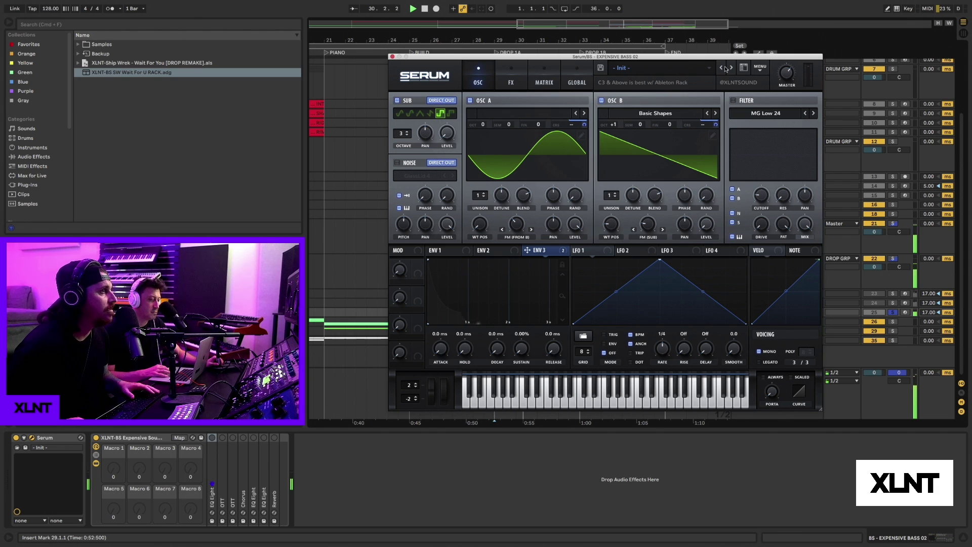
key(space)
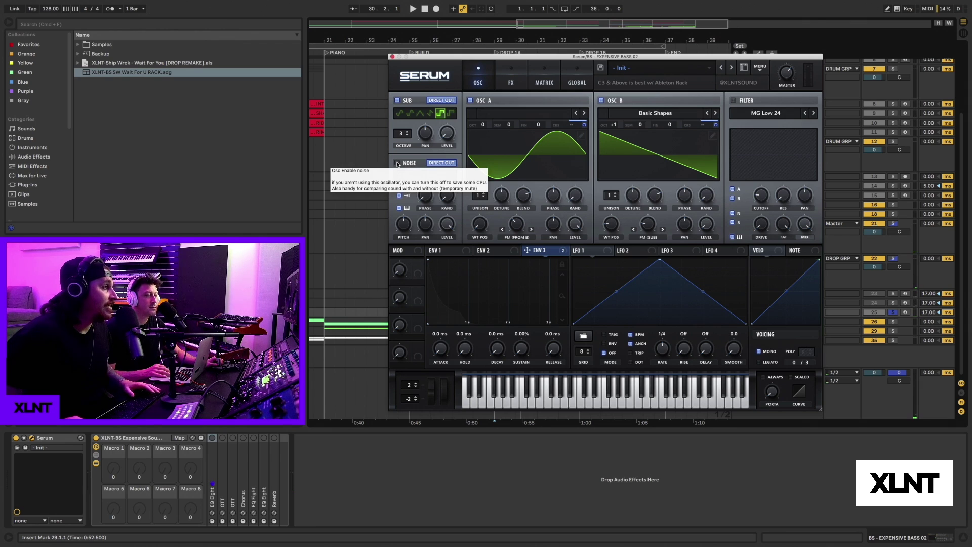
- Enable the NOISE oscillator with the GlassLid 4 sample and look through the available noise categories
click(398, 164)
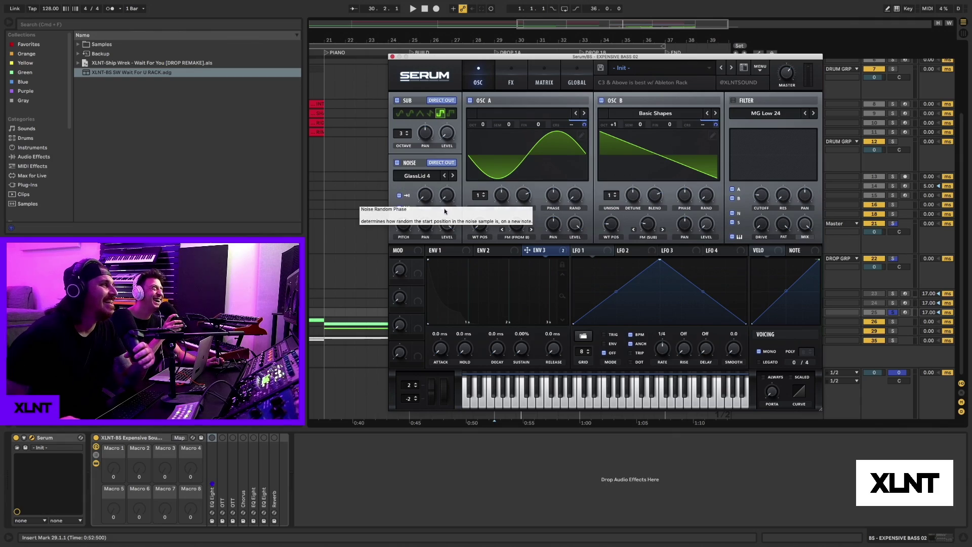
click(418, 177)
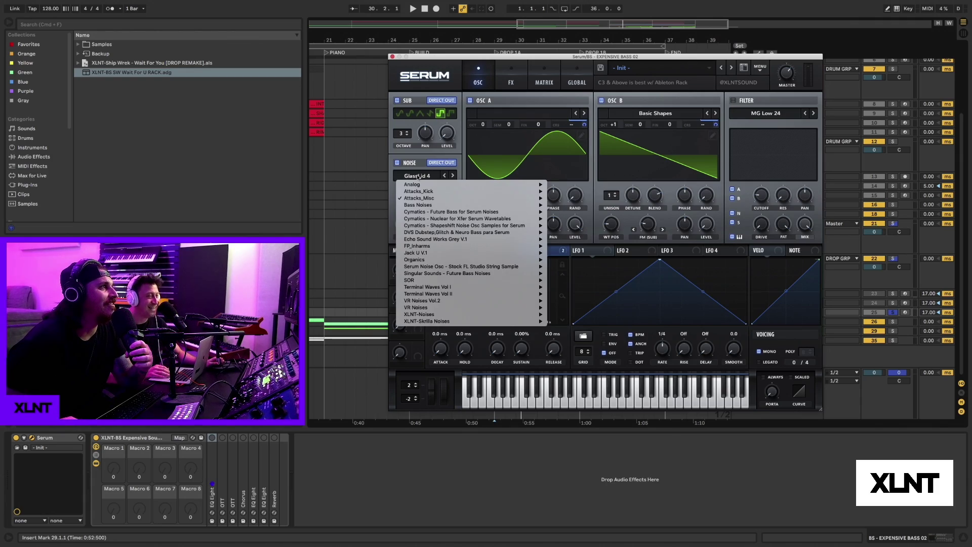
click(421, 156)
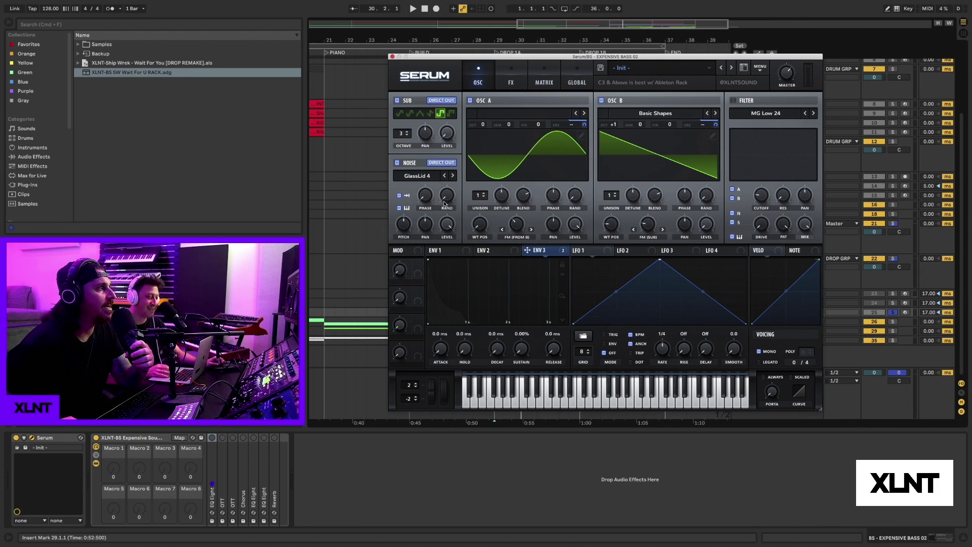
mouse_move(406, 228)
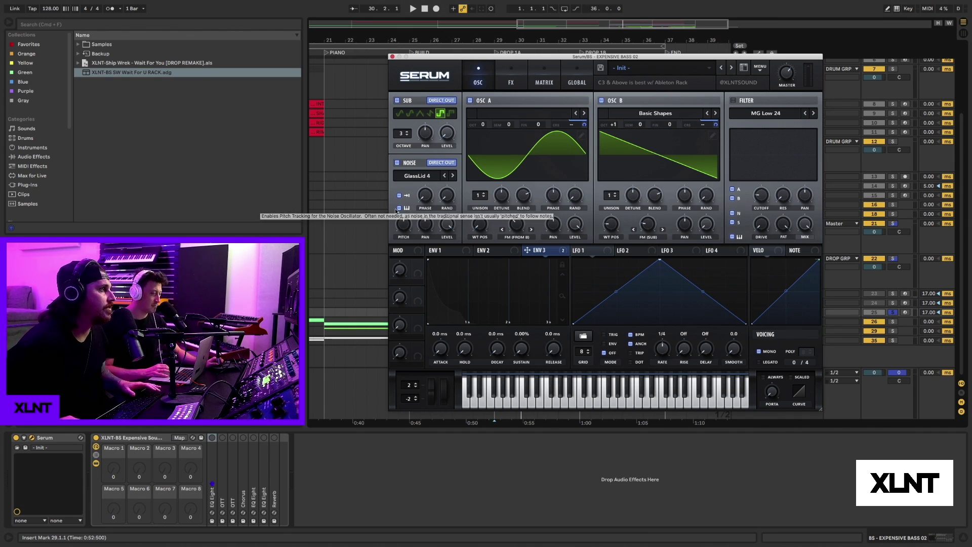
- Isolate the NOISE layer during playback by switching OSC B, OSC A and SUB off, and restore all three
key(space)
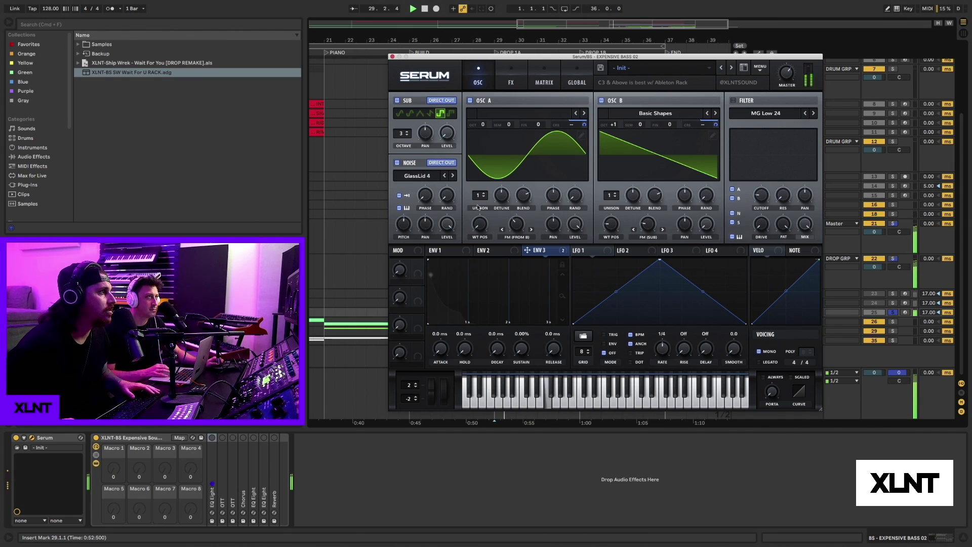
click(602, 100)
click(470, 100)
click(397, 101)
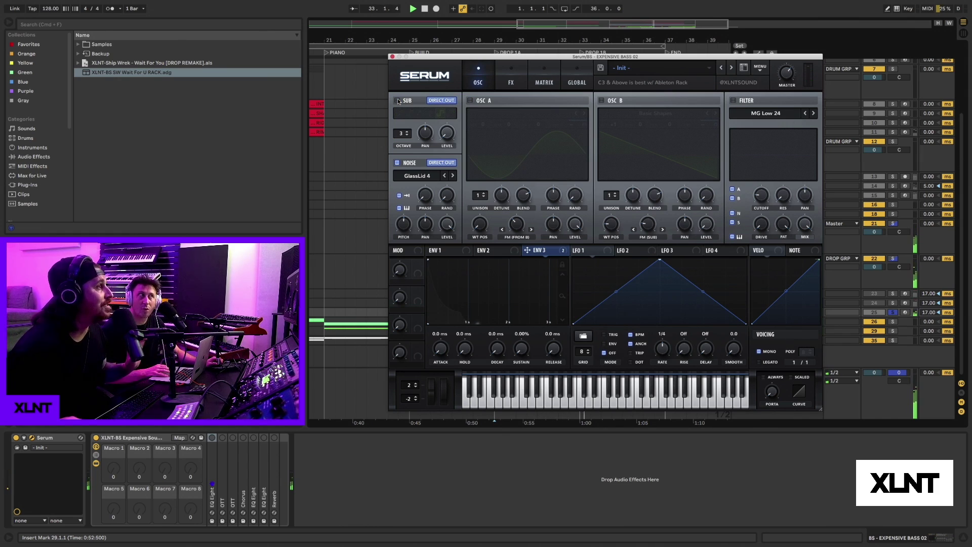
click(398, 100)
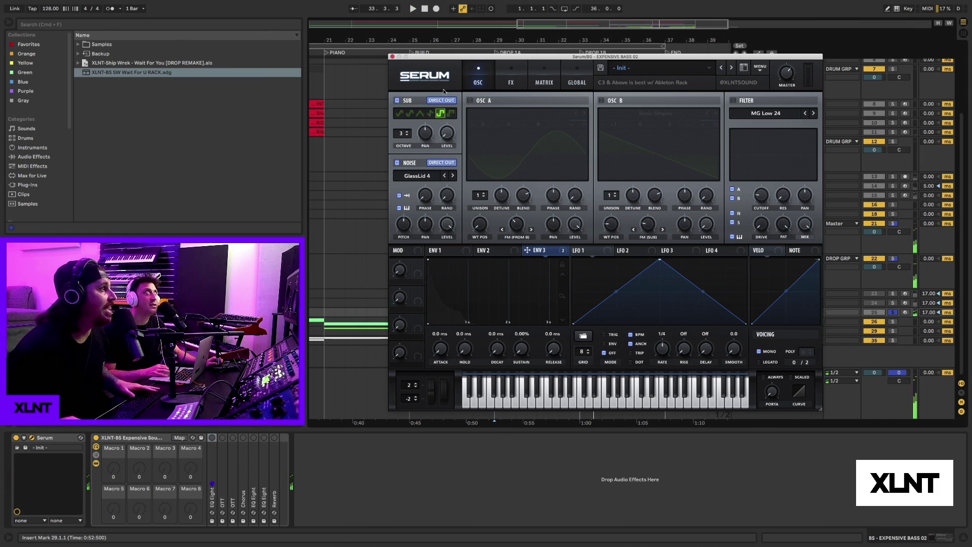
click(469, 100)
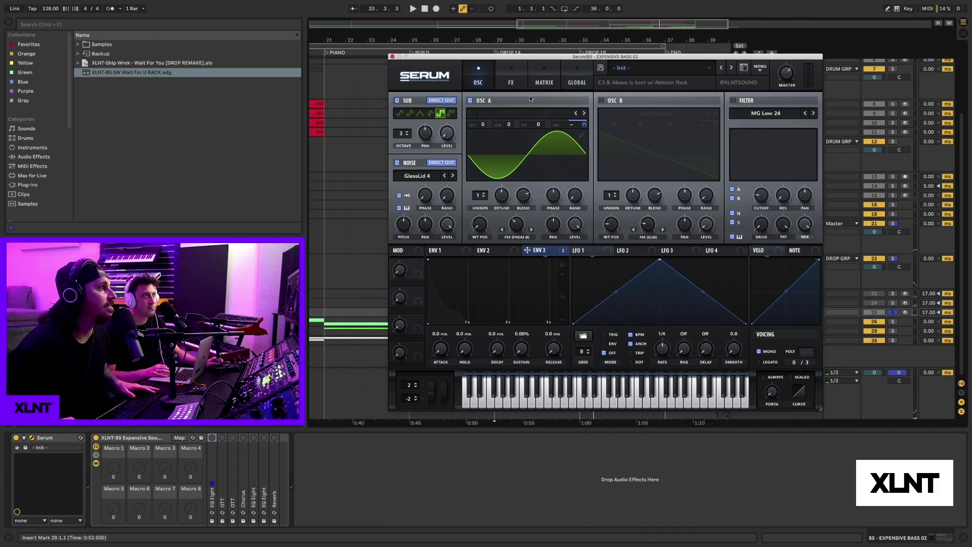
click(601, 100)
key(space)
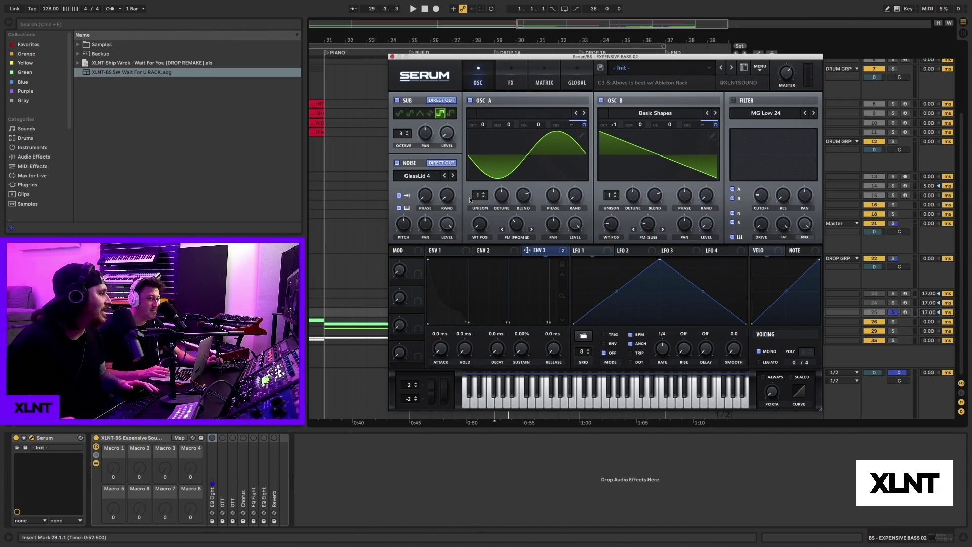
- Enable the MG Low 24 filter, assign ENV 2 to its cutoff and audition the bass
click(734, 101)
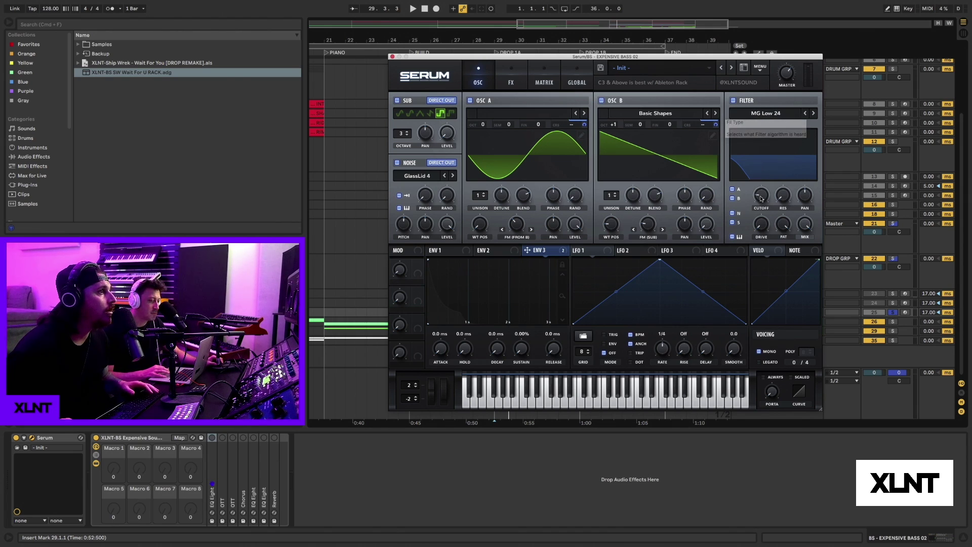
mouse_move(760, 195)
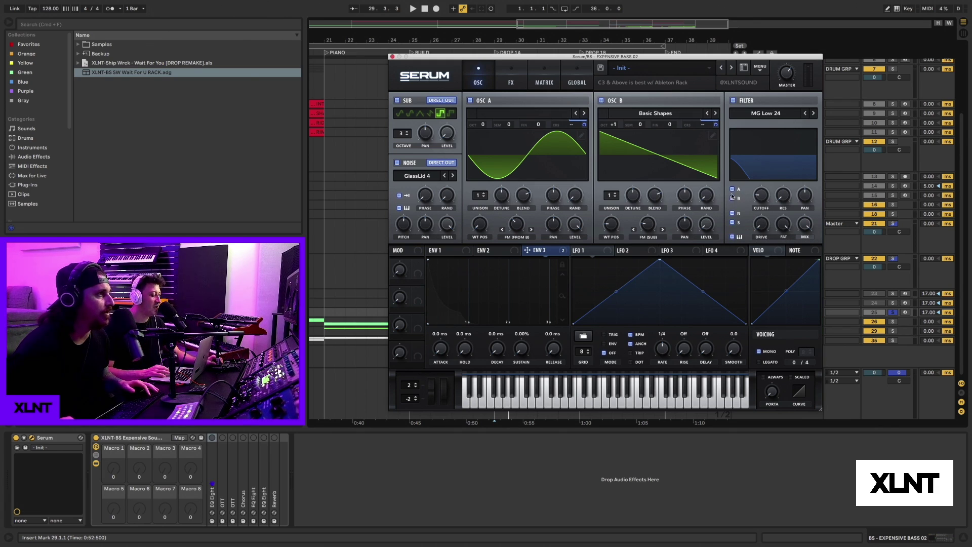
click(494, 251)
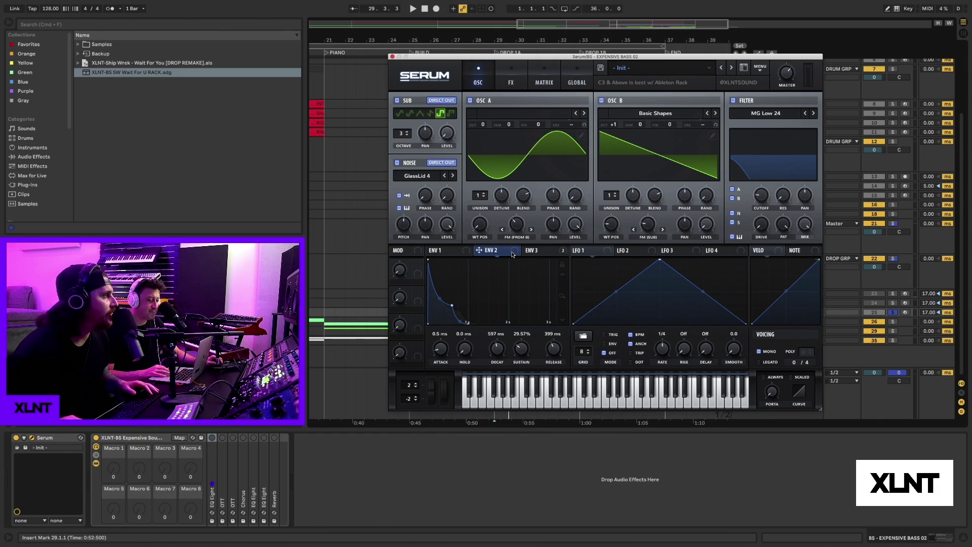
drag(512, 254, 747, 203)
key(space)
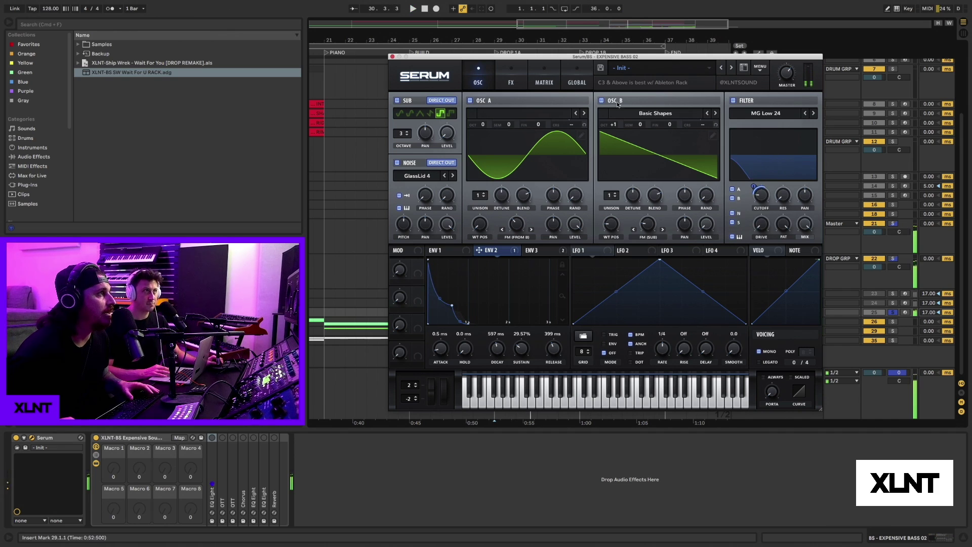
- Audition the noise with the filter cutoff modulation active by temporarily disabling OSC B, OSC A and SUB
click(602, 100)
click(469, 100)
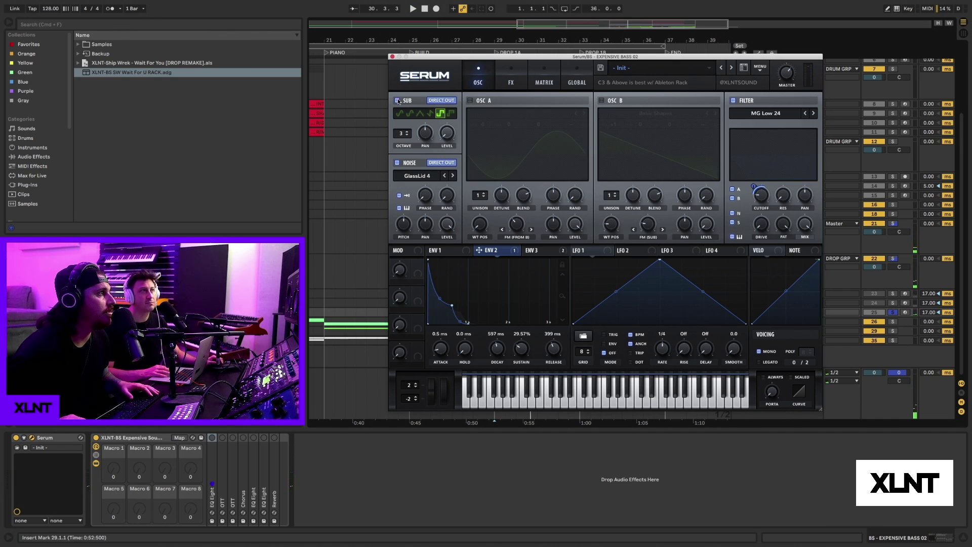
click(396, 100)
click(396, 101)
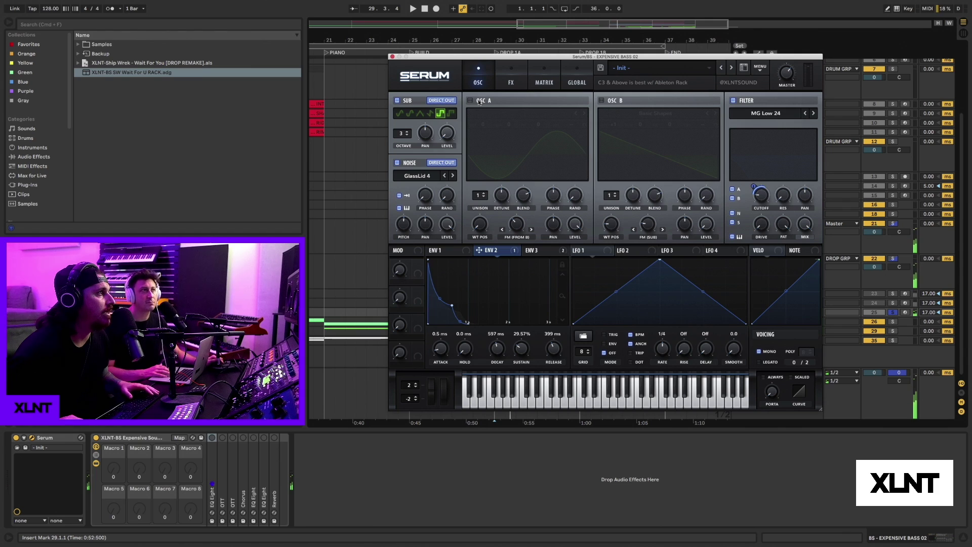
click(469, 100)
click(602, 100)
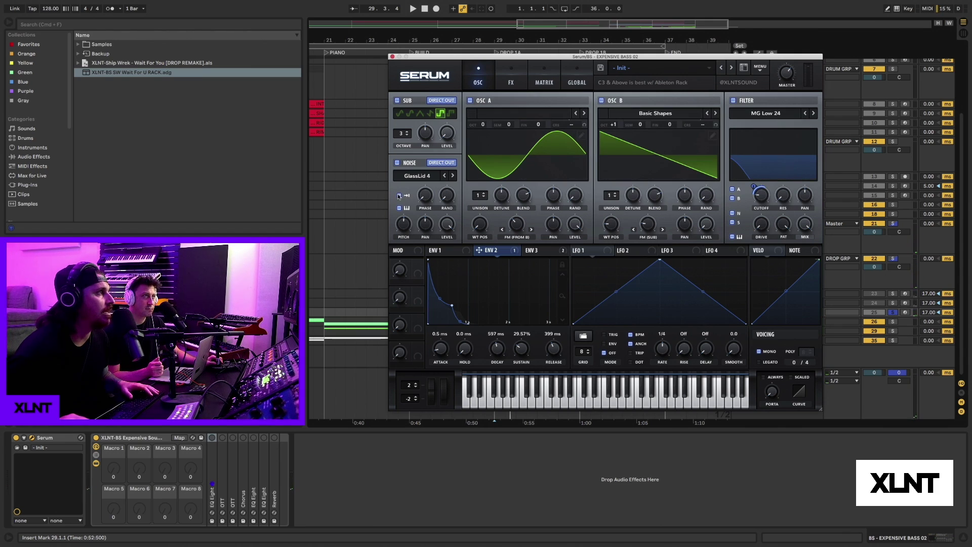
- Compare the full bass with and without the NOISE oscillator, and review the ENV 3 and ENV 2 shapes
key(space)
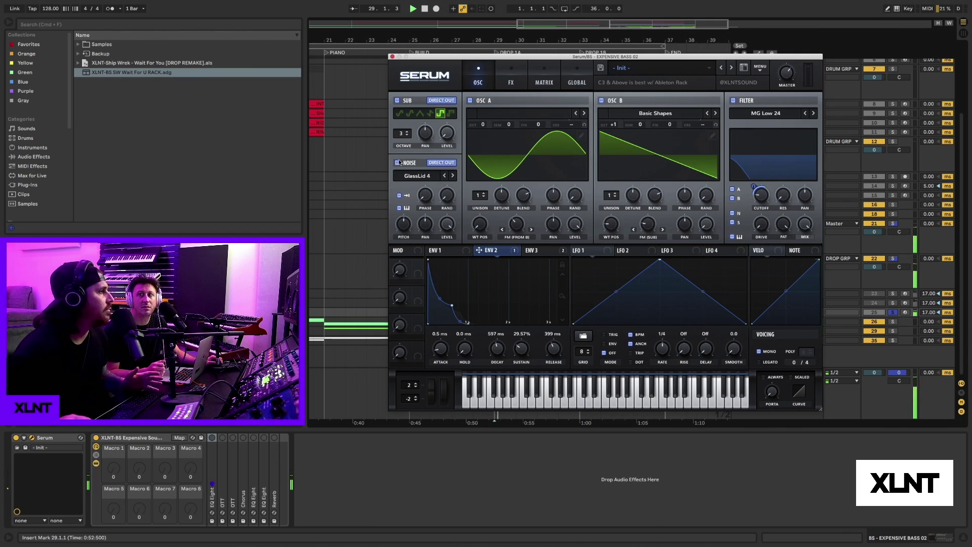
click(397, 163)
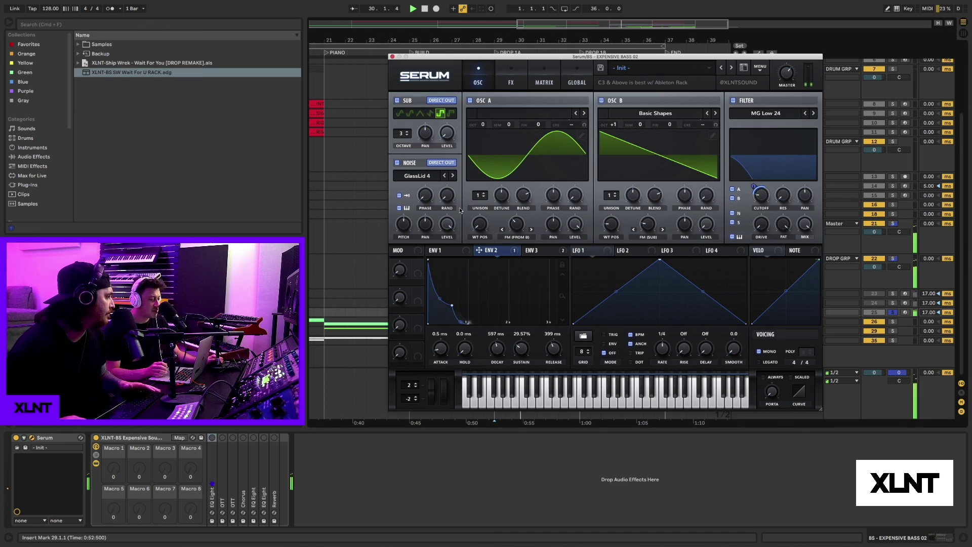
key(space)
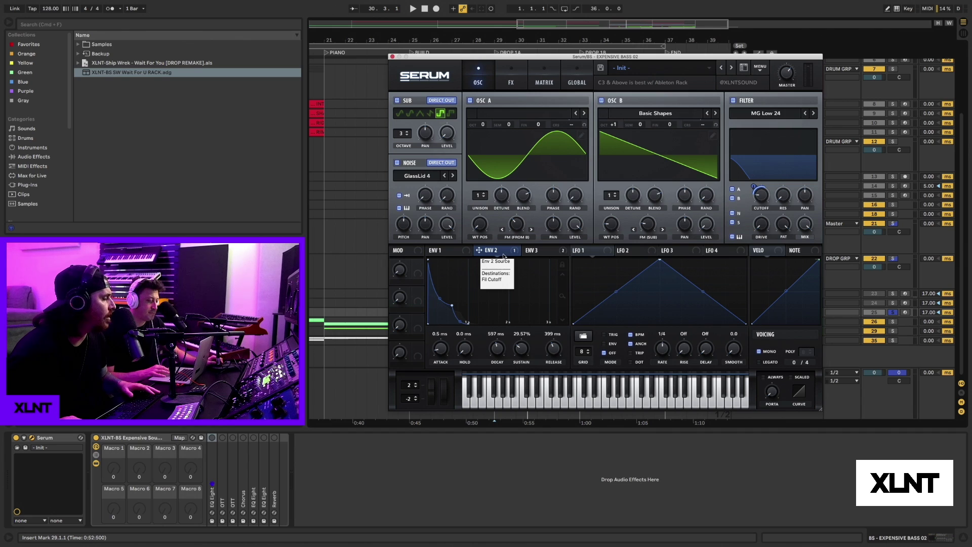
click(538, 251)
click(493, 252)
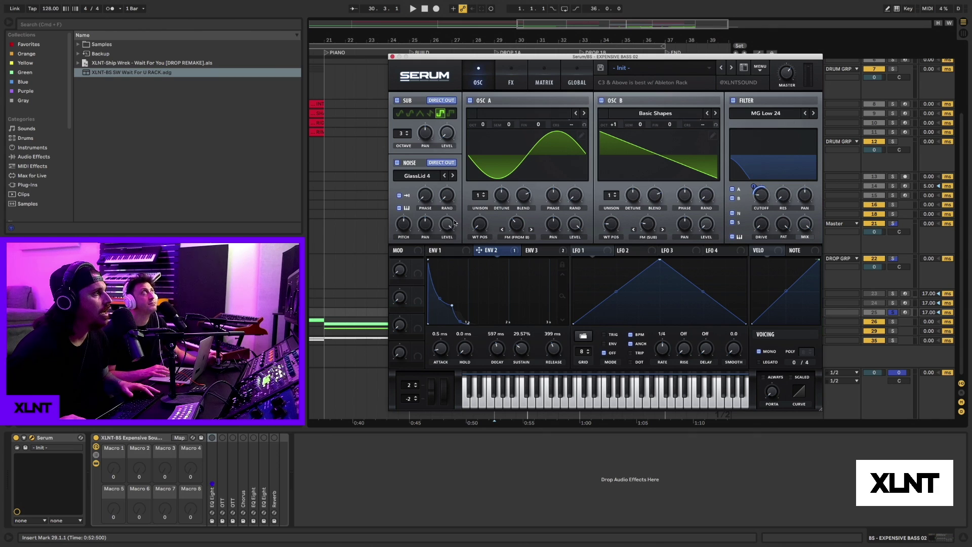
drag(417, 264, 446, 224)
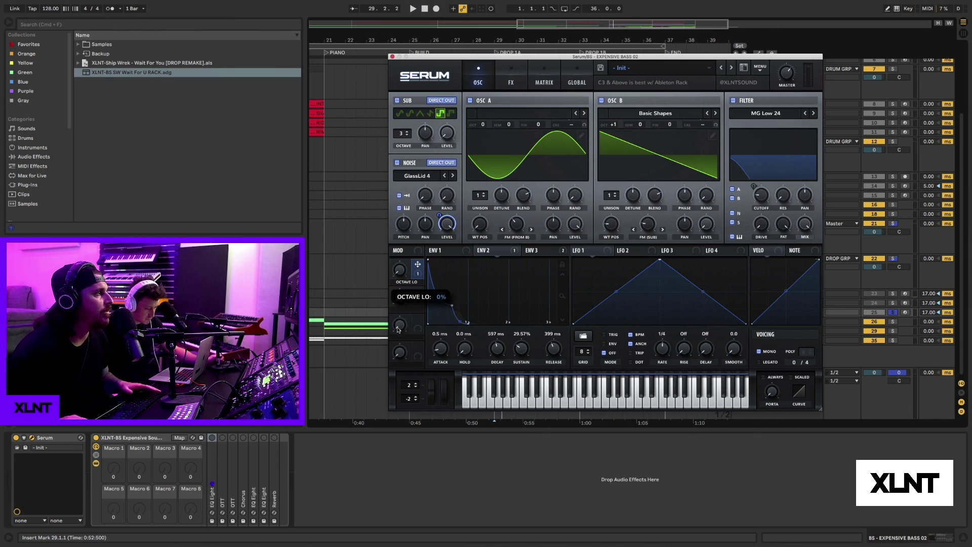
right_click(446, 228)
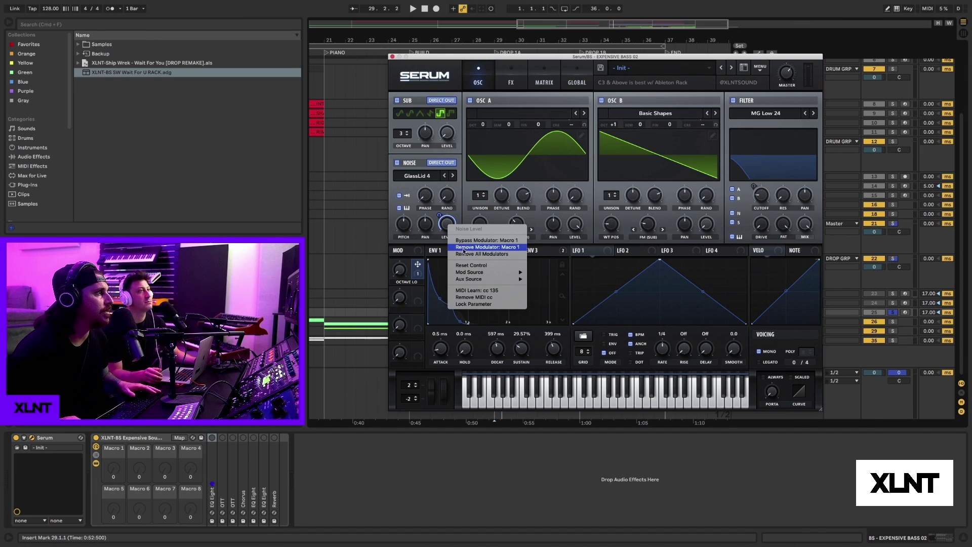
click(465, 255)
- Unsolo the bass track and its group to hear it in the full drop, and view Serum's effects chain
key(space)
click(896, 313)
click(895, 313)
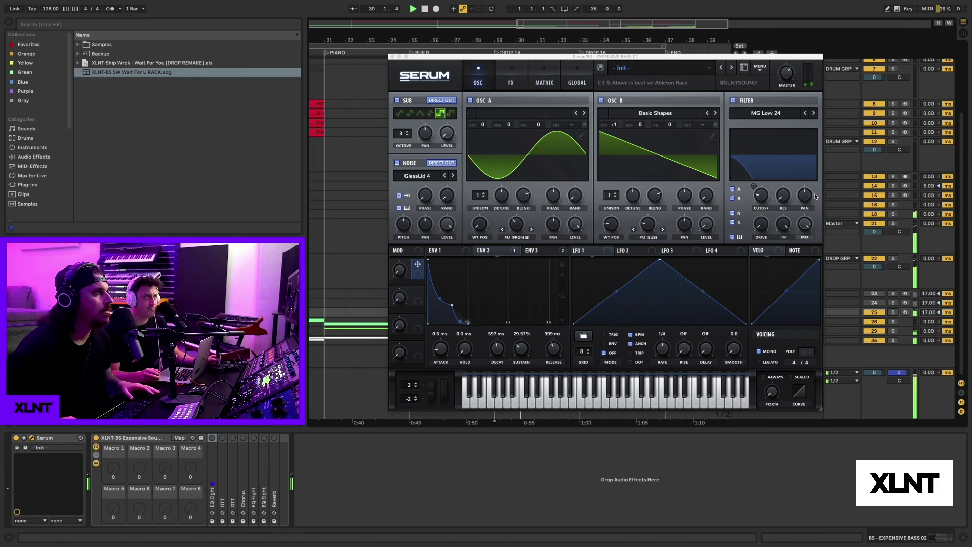
click(509, 80)
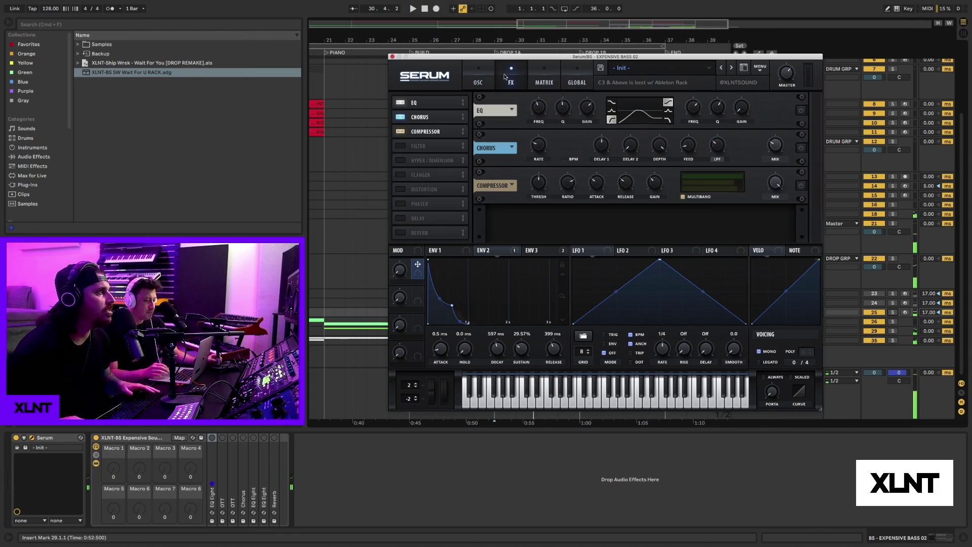
click(489, 81)
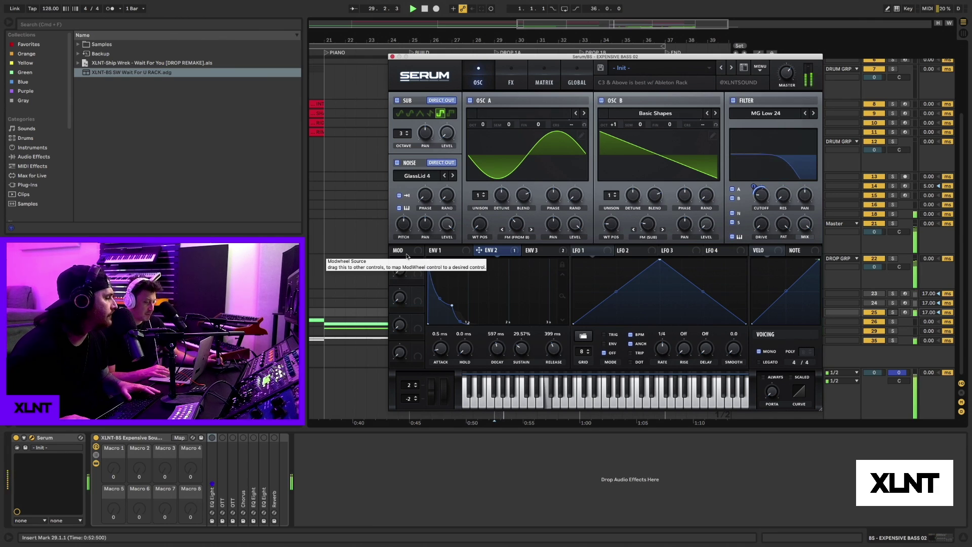
- Enable the EQ effect and assign ENV 2 to its high-band gain
click(500, 76)
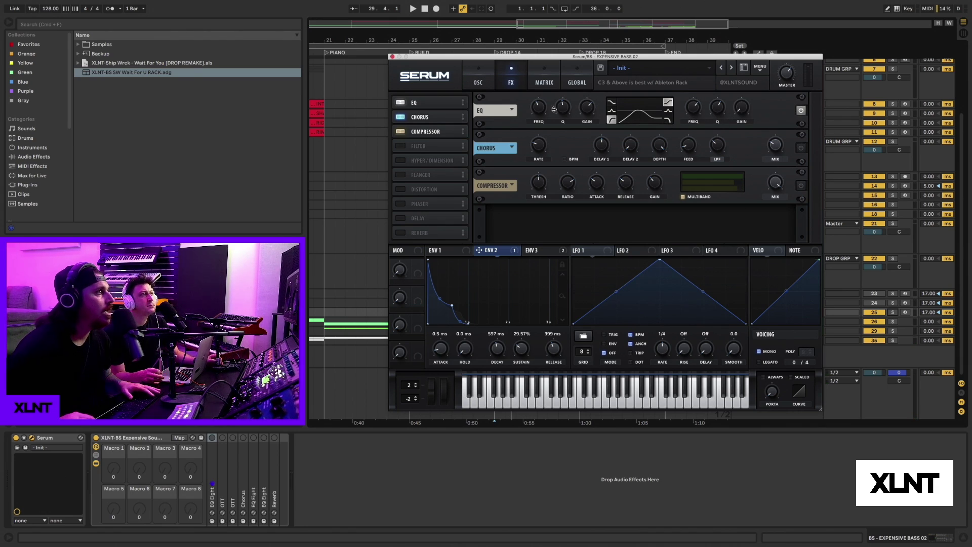
mouse_move(540, 106)
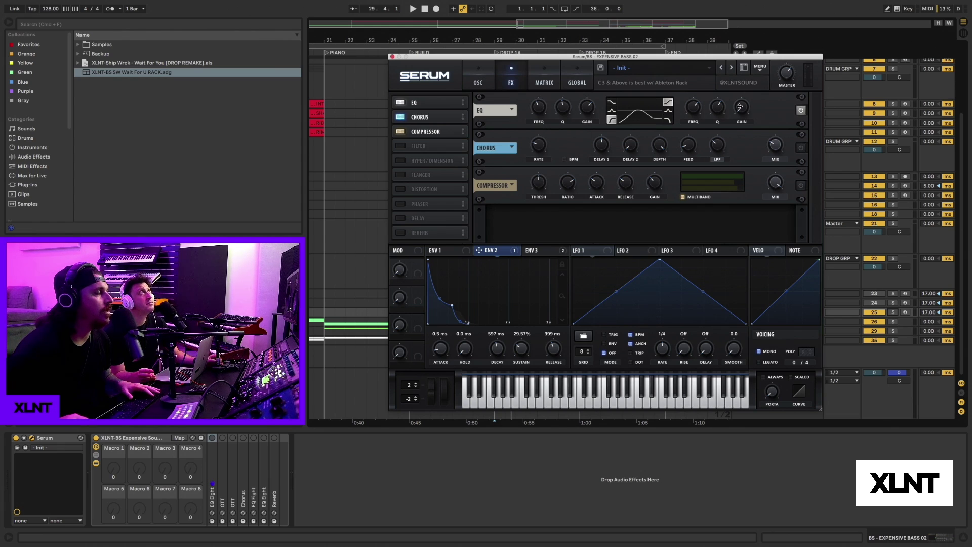
mouse_move(739, 106)
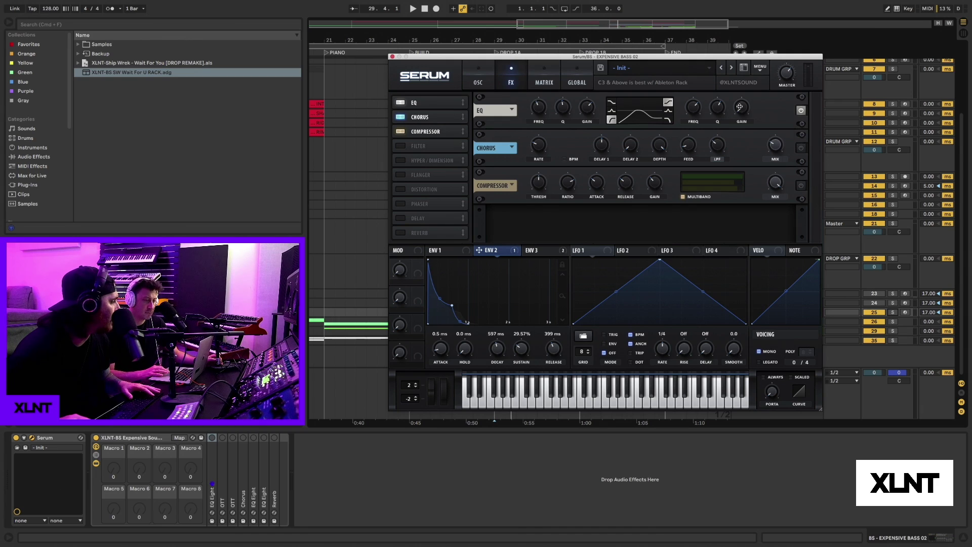
drag(517, 251, 735, 105)
mouse_move(735, 100)
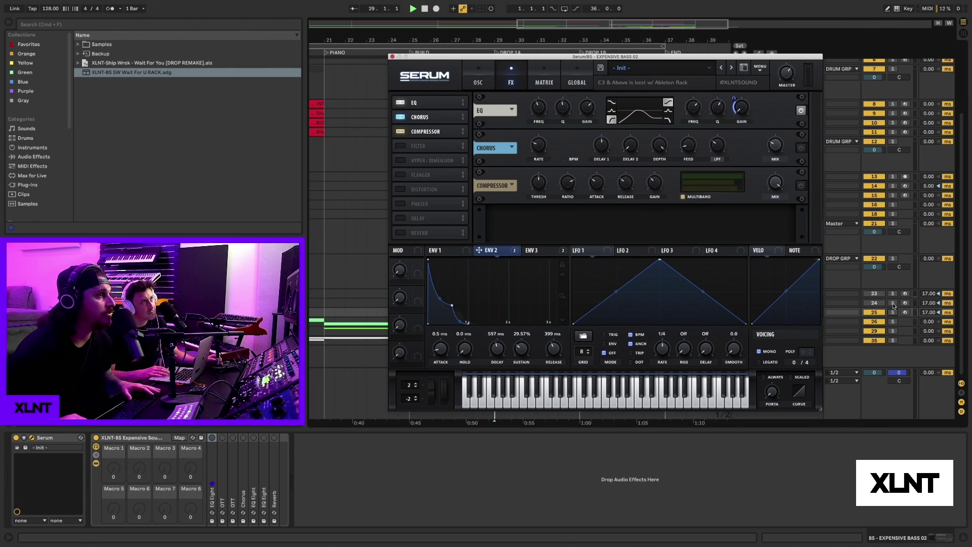
- Audition the EQ modulation in the drop and solo the DROP GRP group's Expensive Bass 02 track
key(space)
click(893, 260)
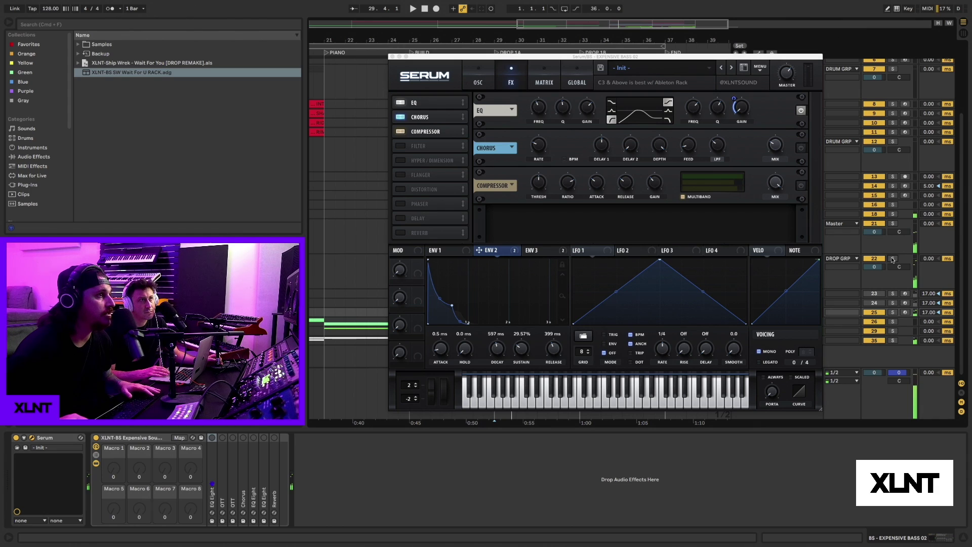
click(892, 312)
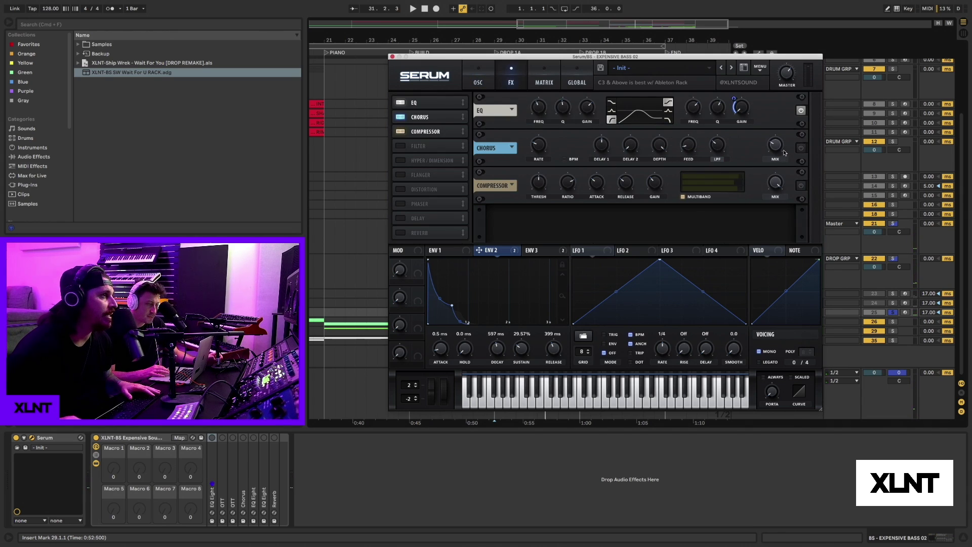
- Enable the Chorus effect, check its mix, feedback, depth, delay and rate settings, and audition it on the soloed bass
mouse_move(780, 148)
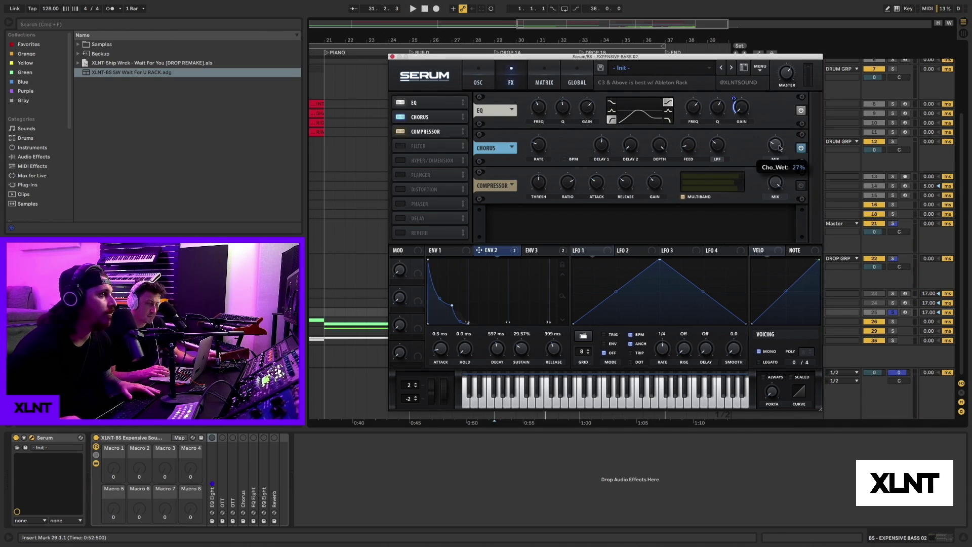
mouse_move(721, 152)
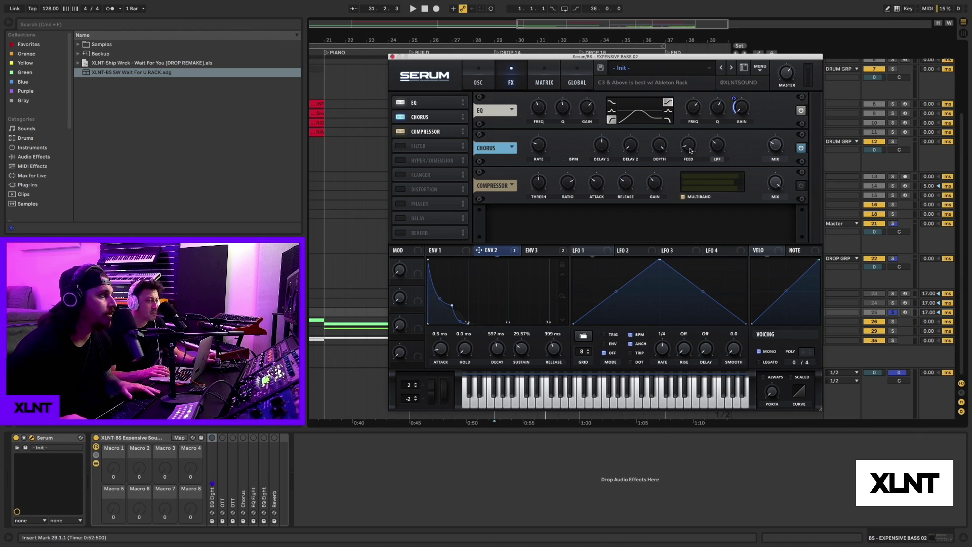
mouse_move(688, 149)
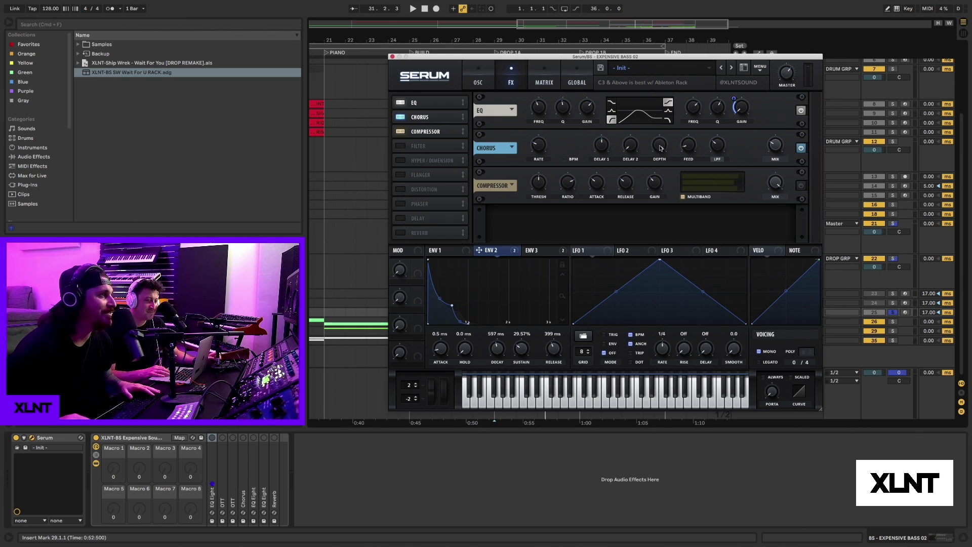
mouse_move(634, 149)
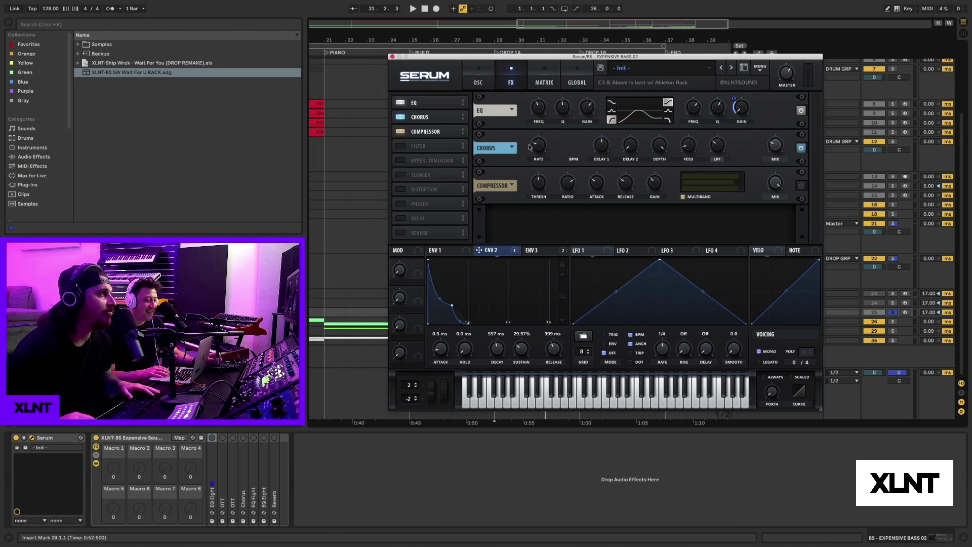
mouse_move(535, 146)
key(space)
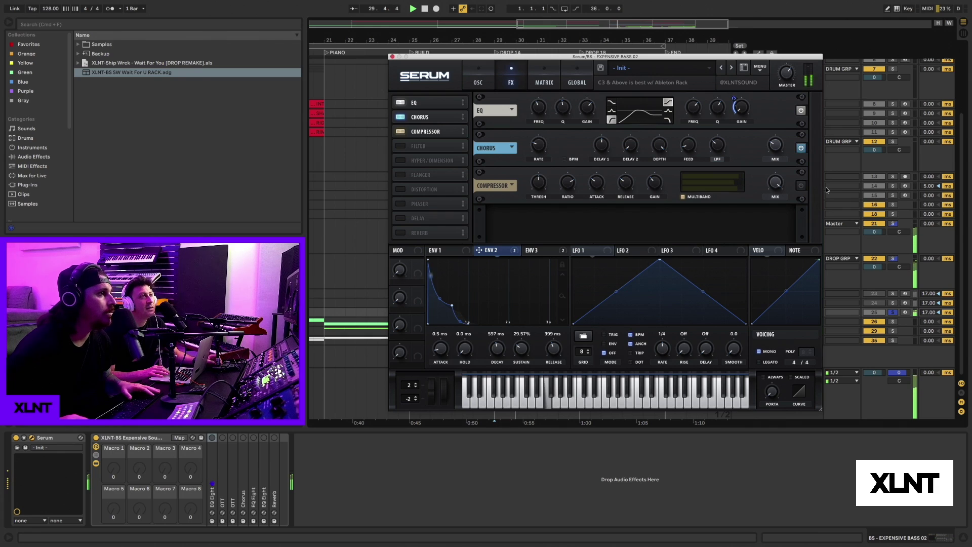
key(space)
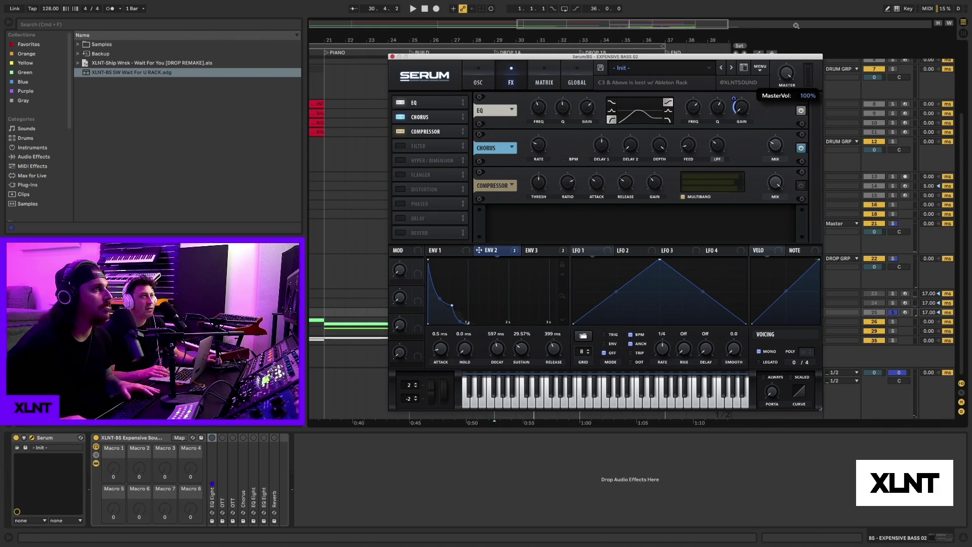
- Unsolo the bass track and play the drop to hear the chorus in the full mix
key(space)
click(893, 312)
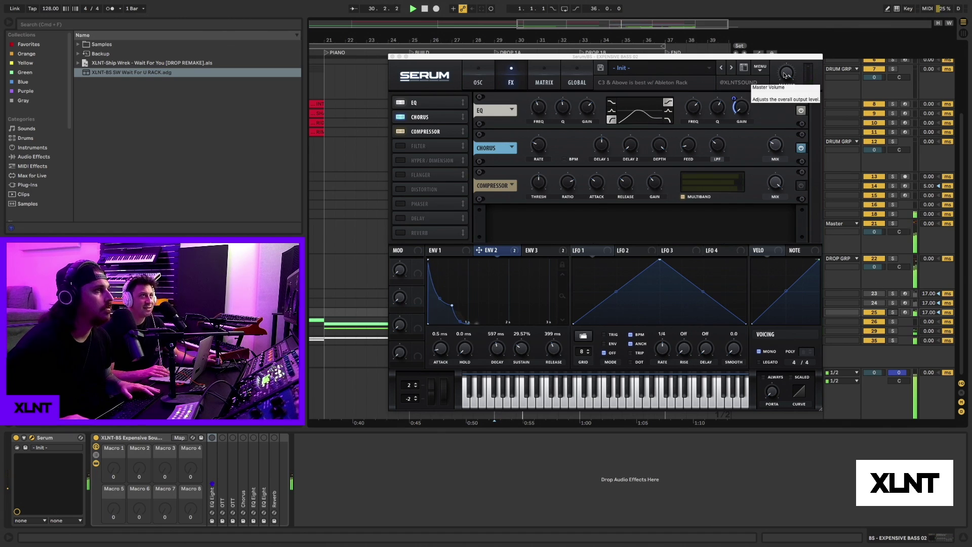
key(space)
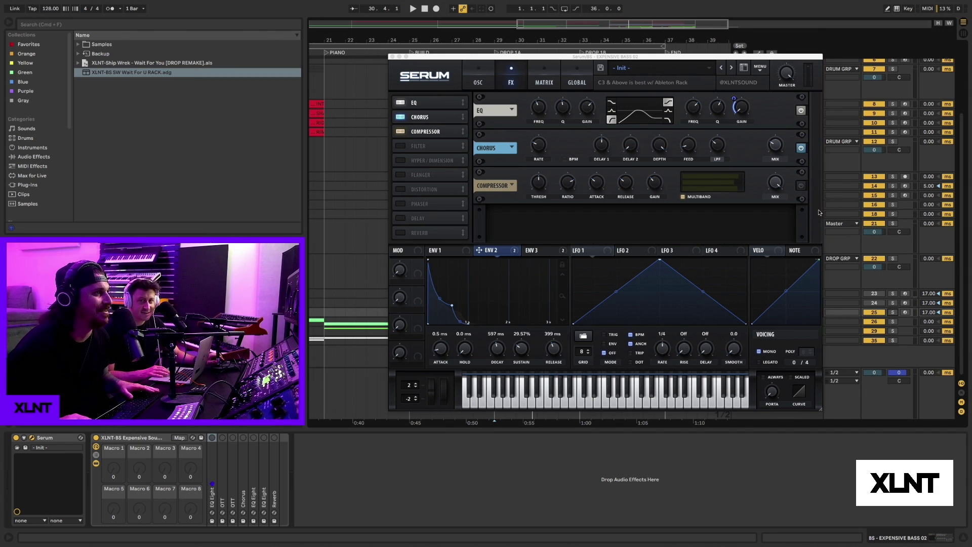
- Enable the multiband Compressor effect and audition it in the full drop and on the soloed bass
click(800, 186)
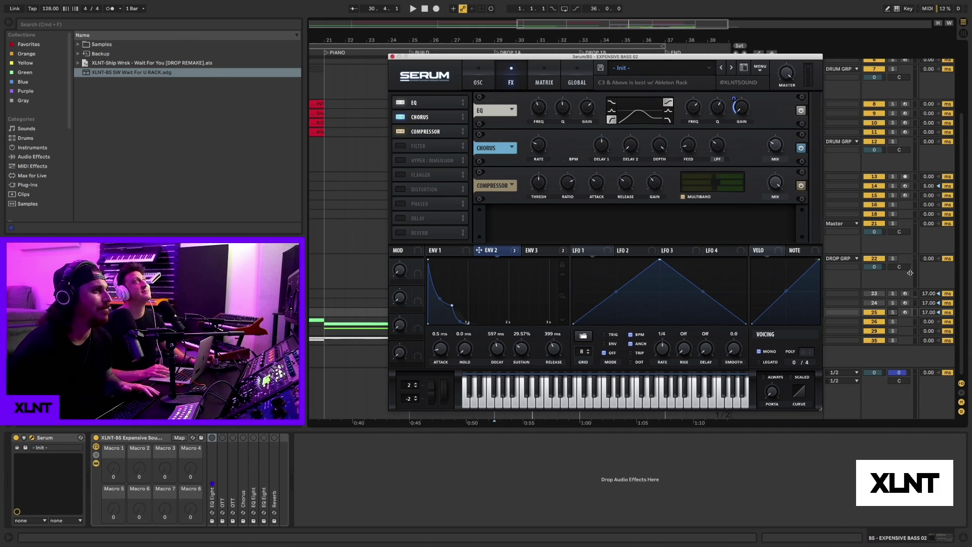
key(space)
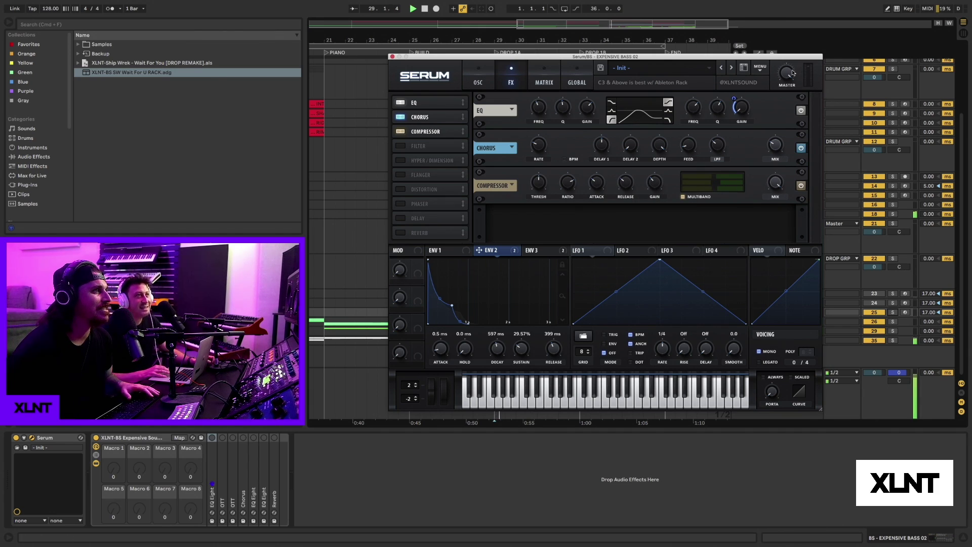
click(893, 259)
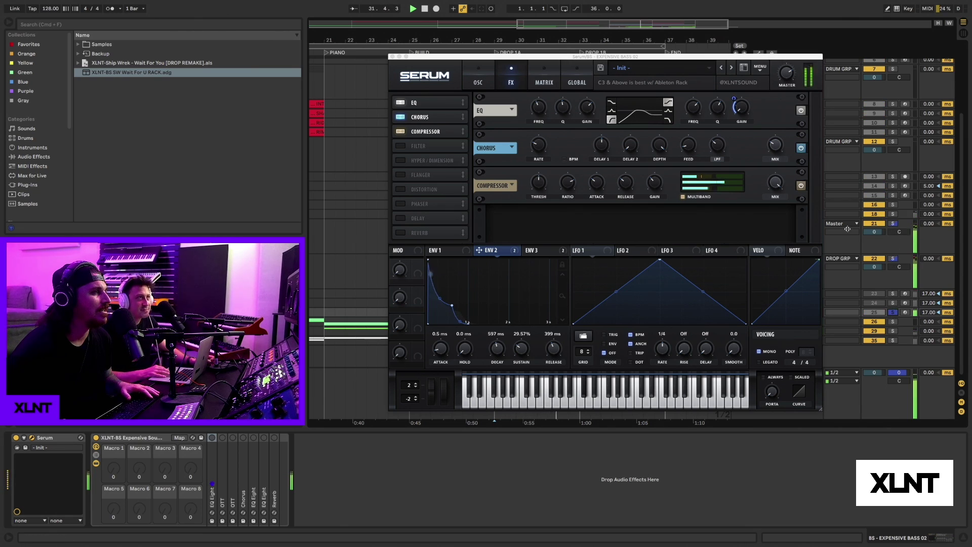
key(space)
click(784, 76)
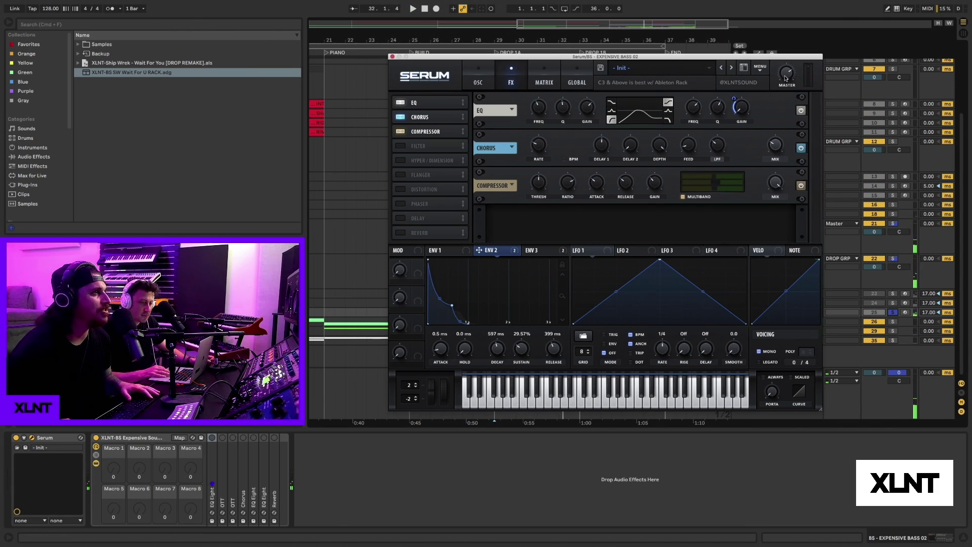
key(space)
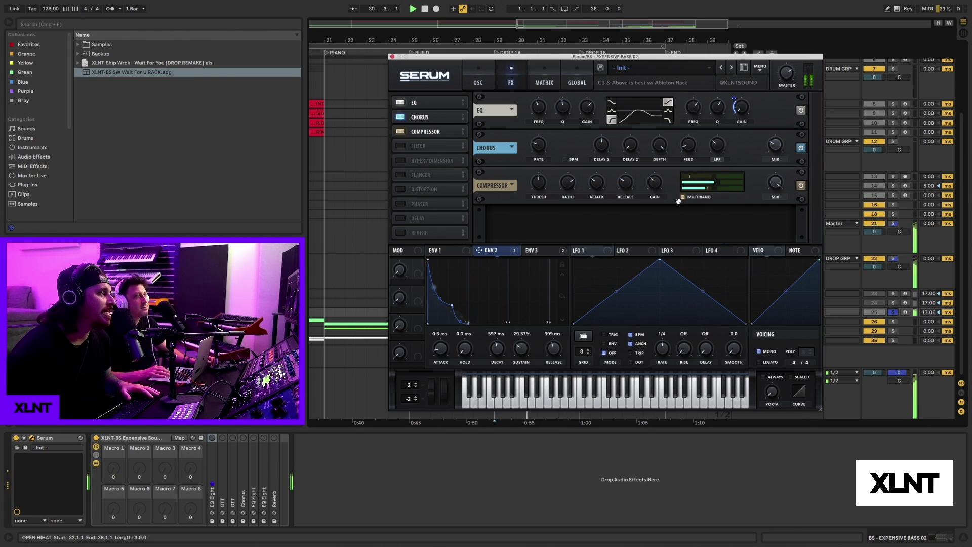
key(space)
- Close the Serum window, audition the BS - EXPENSIVE BASS 01 track in solo, and view its MIDI clip
click(392, 56)
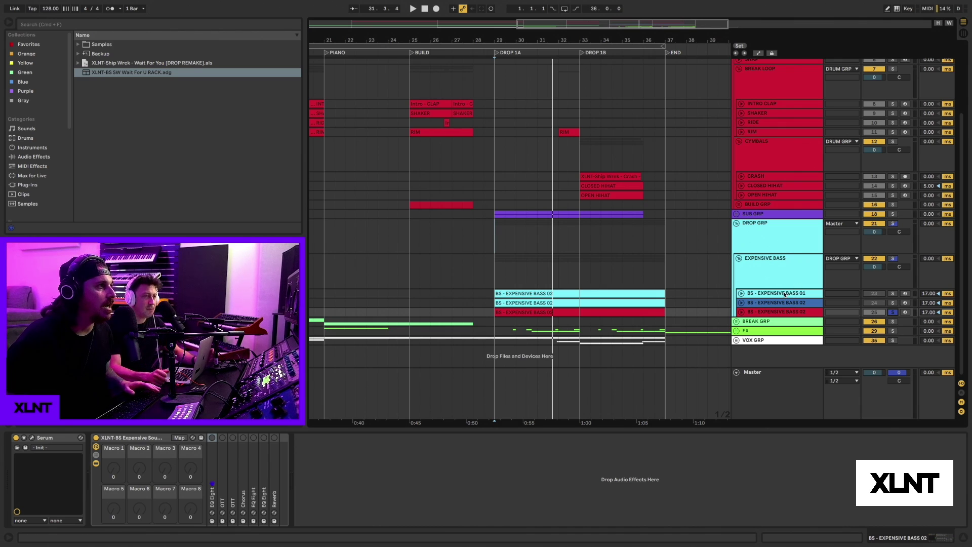
click(872, 295)
click(892, 294)
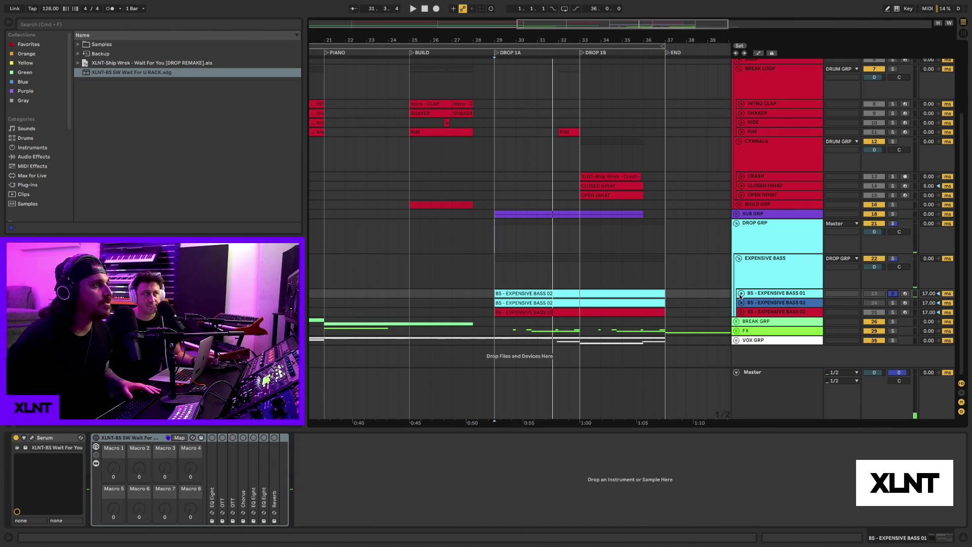
click(741, 294)
key(space)
click(892, 293)
click(789, 311)
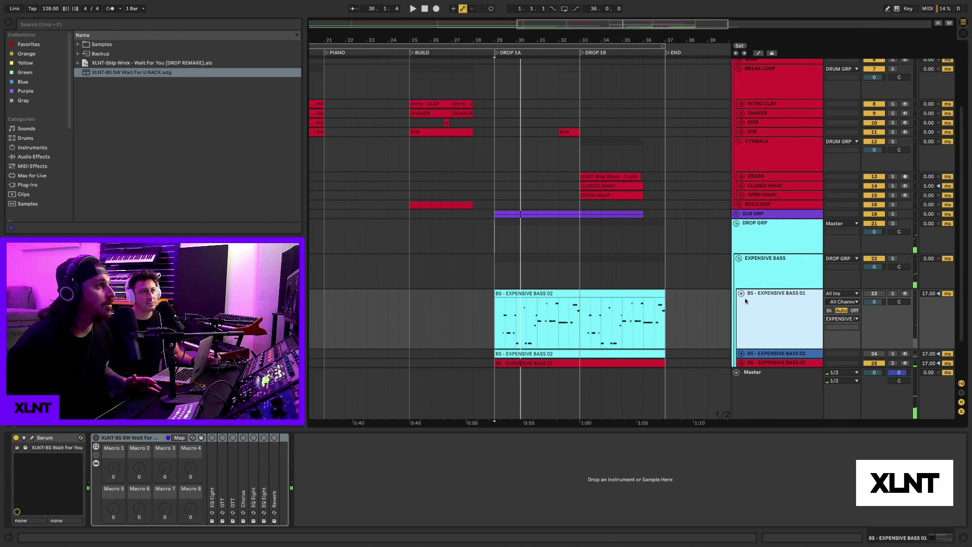
click(741, 294)
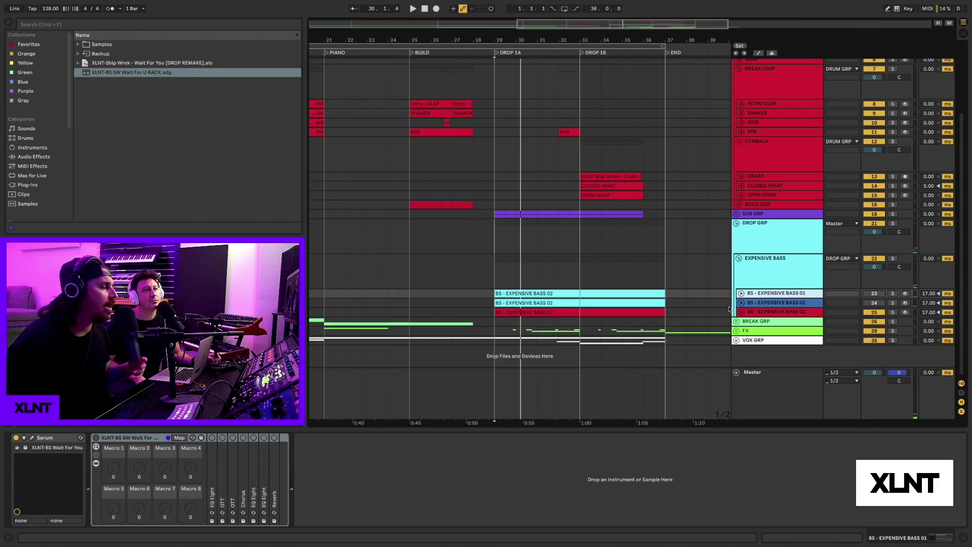
- Unfold SUB GRP and audition the SUB - FM track's drop clip, toggling its solo
click(737, 215)
click(512, 249)
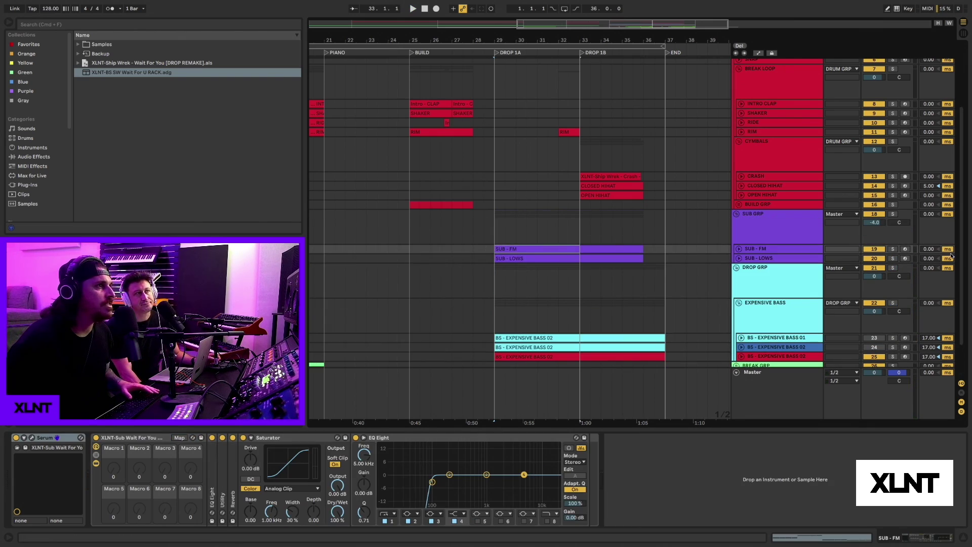
key(space)
click(893, 249)
key(space)
click(892, 249)
- Unfold the FX and VOX GRP groups and inspect the MAIN - VOX and FX - ATMOS clips with their devices
scroll(581, 247, down, 3)
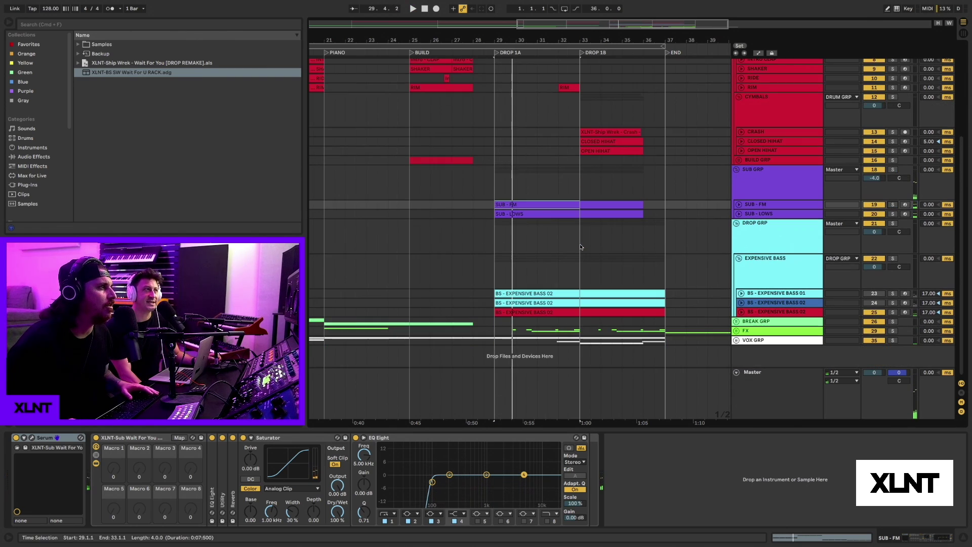
click(737, 330)
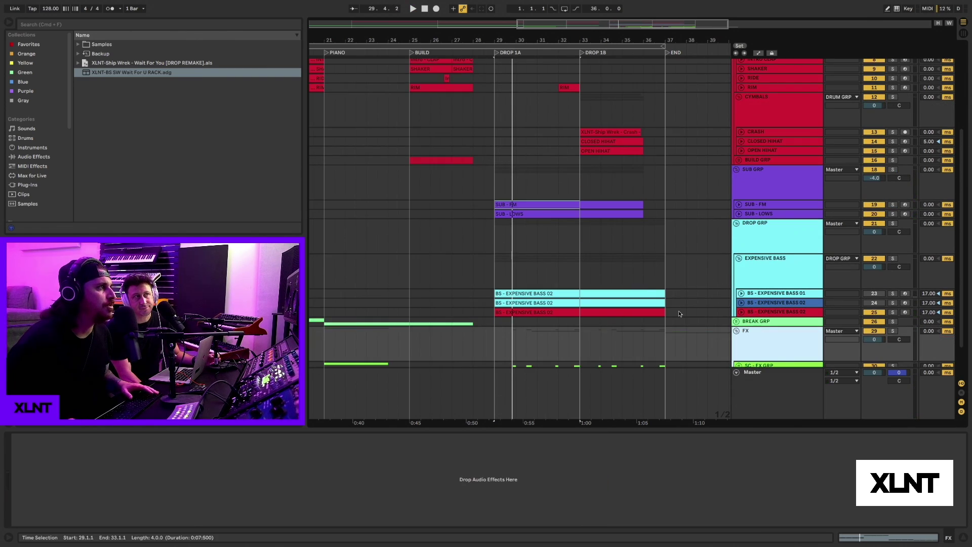
scroll(679, 311, down, 3)
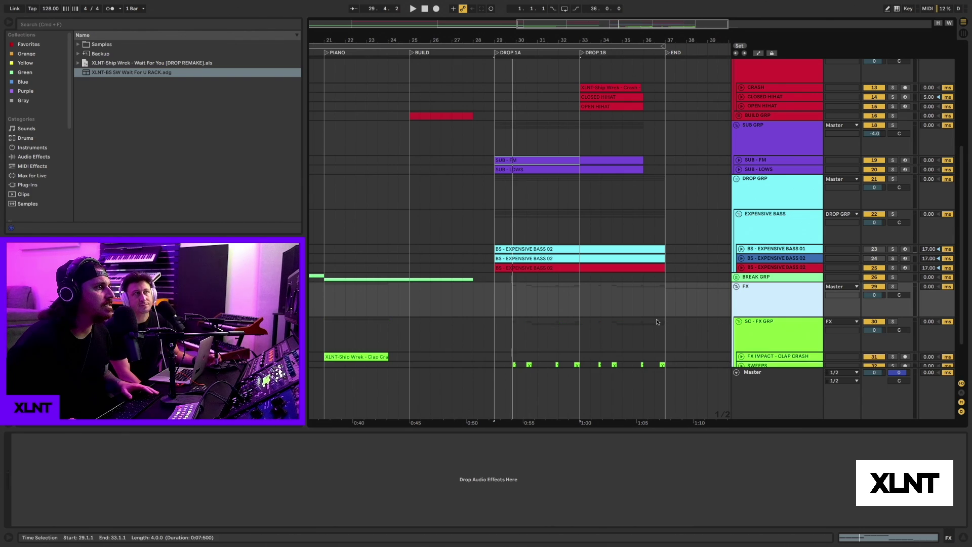
scroll(657, 322, down, 3)
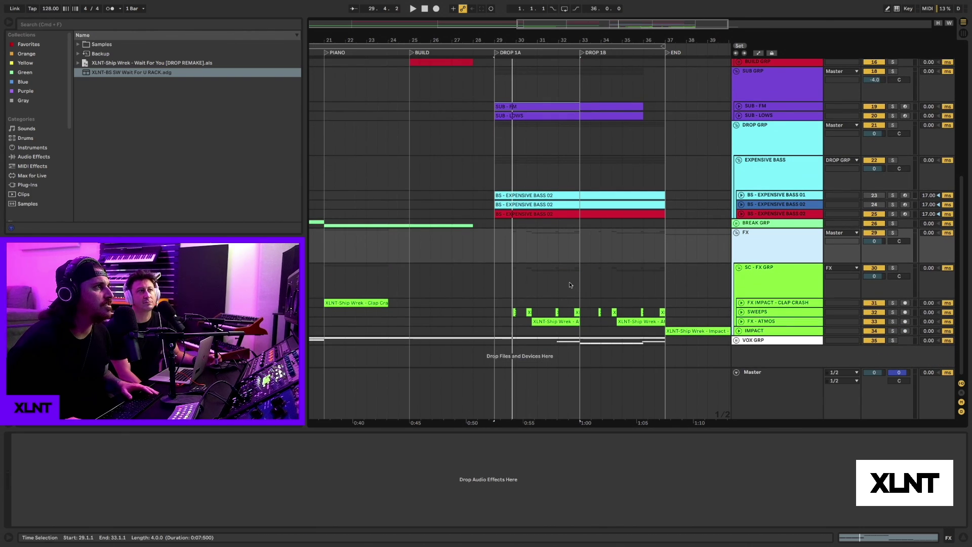
click(737, 342)
click(737, 340)
scroll(423, 211, down, 10)
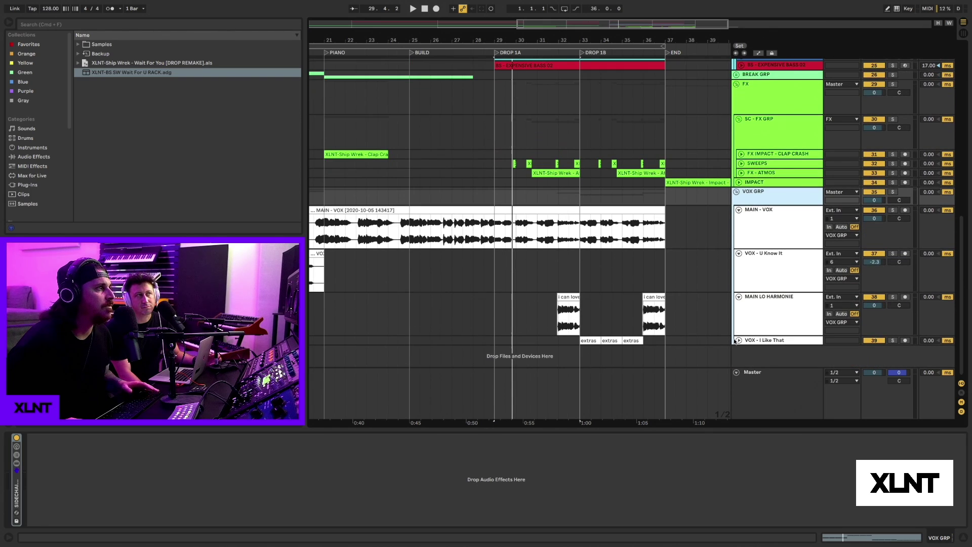
click(424, 210)
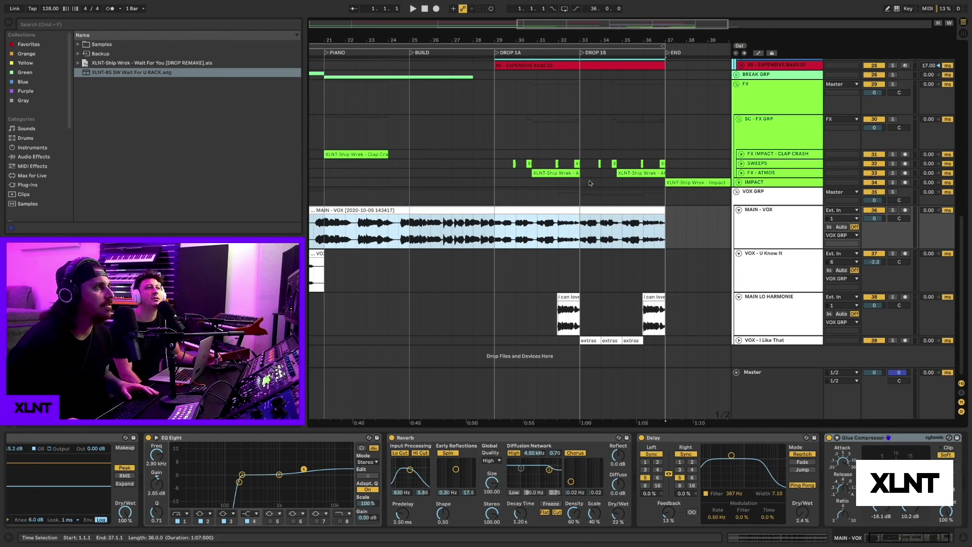
click(568, 173)
- Select the KICK clip in DRUM GRP, and audition the KICK and CLAP tracks in solo over the drop
scroll(674, 181, up, 20)
scroll(673, 182, up, 3)
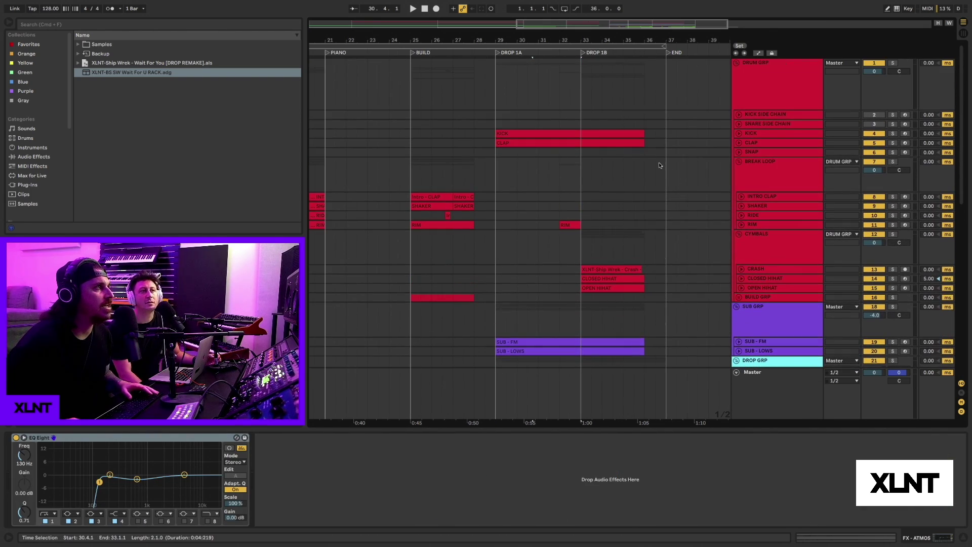
click(553, 134)
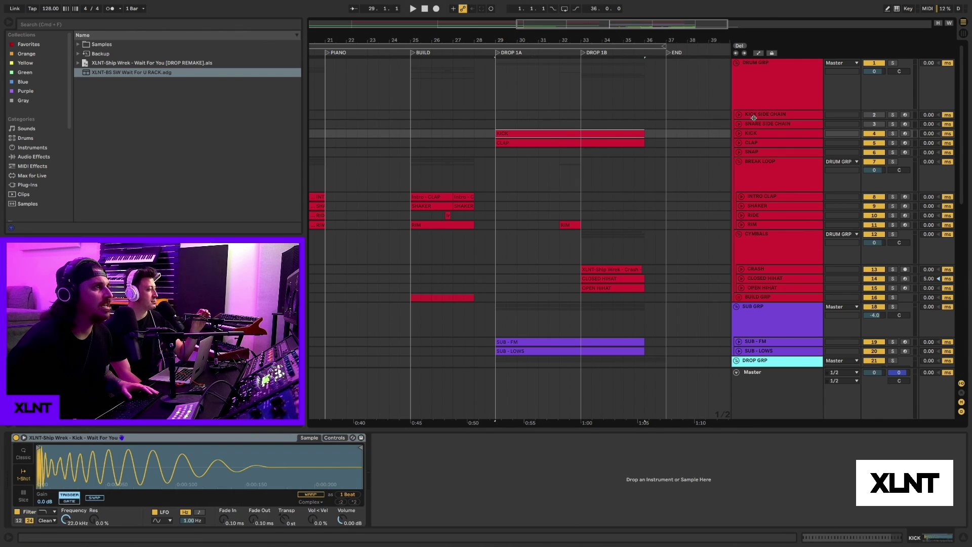
click(893, 134)
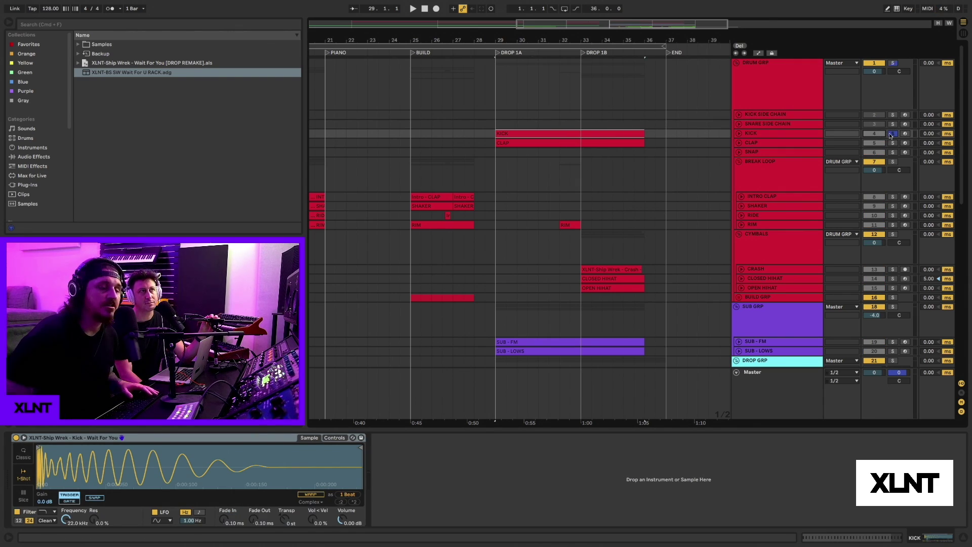
key(space)
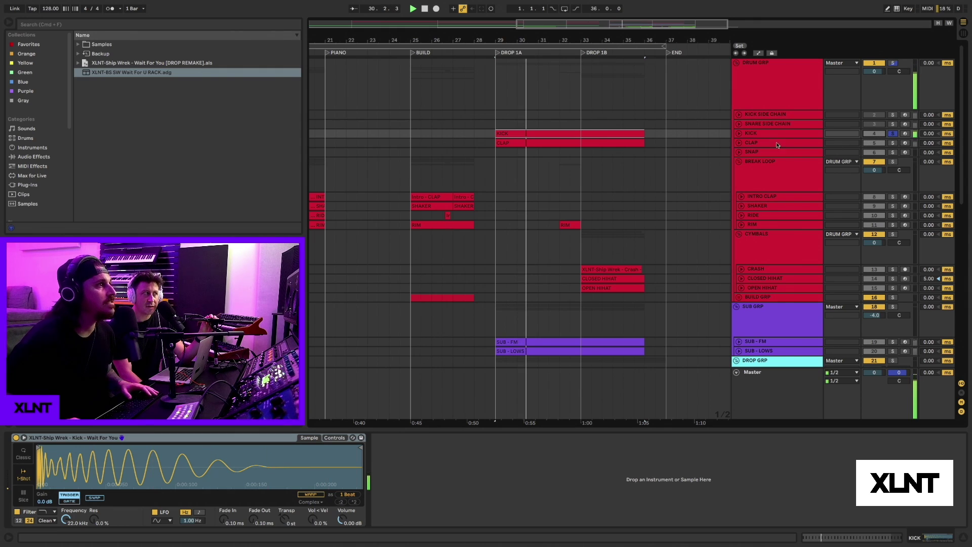
click(893, 143)
key(space)
- Select the INTRO CLAP clip in the build and solo the BREAK LOOP group
click(419, 195)
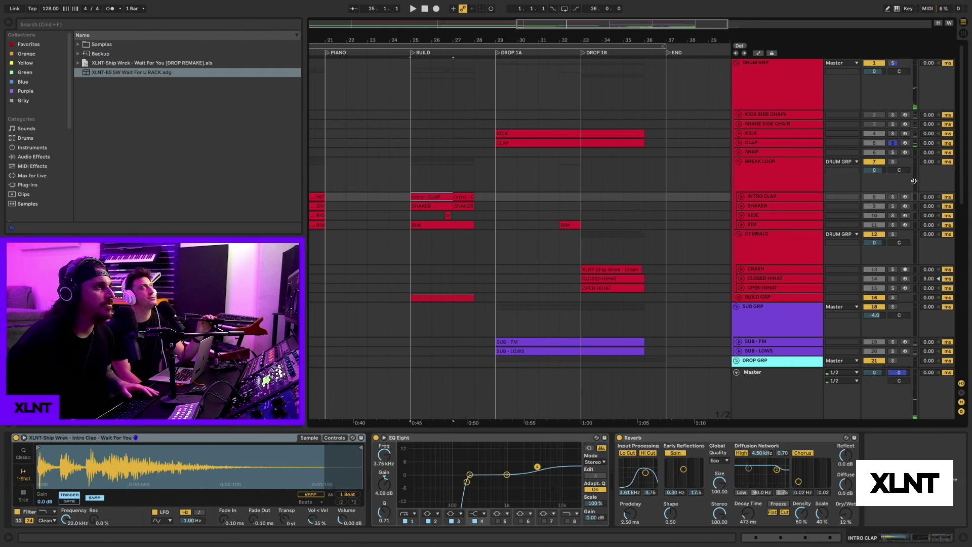
click(894, 163)
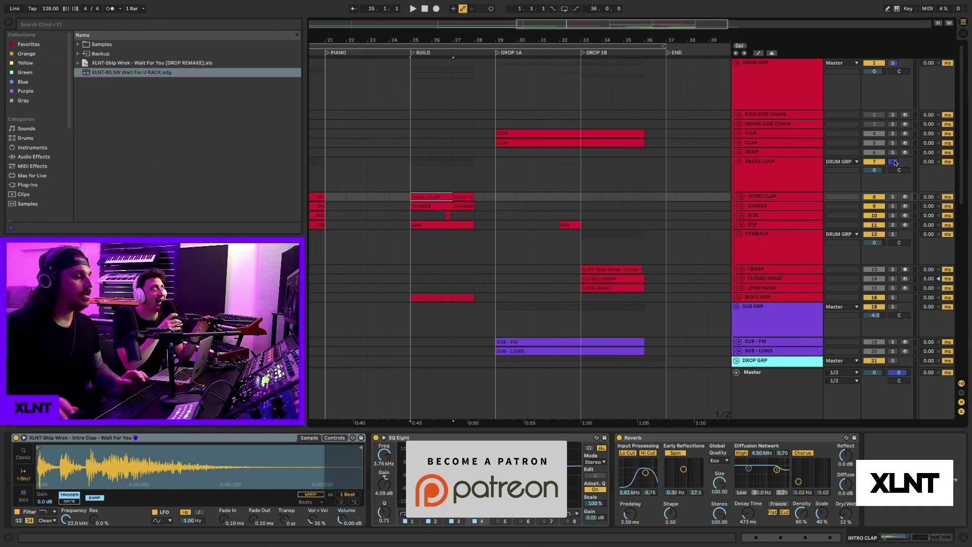
drag(581, 37, 581, 34)
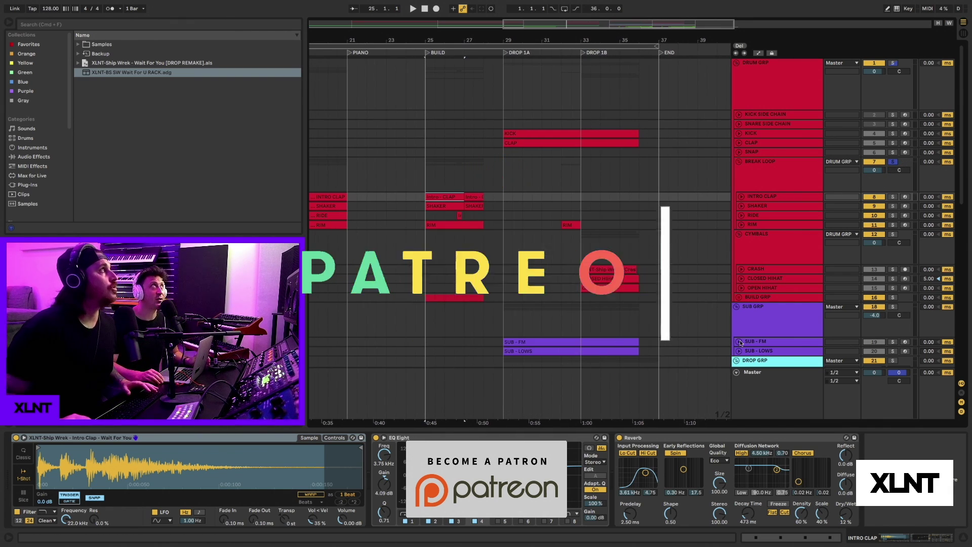
- Clear the drum solo, unfold DROP GRP, and play the full drop from the rebuilt BS - EXPENSIVE BASS 02 clip
click(736, 360)
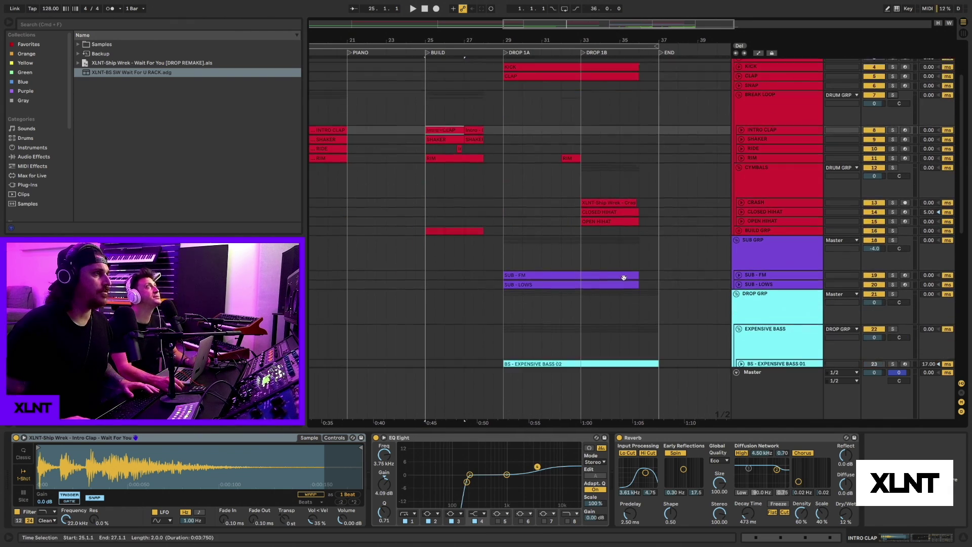
scroll(739, 279, down, 4)
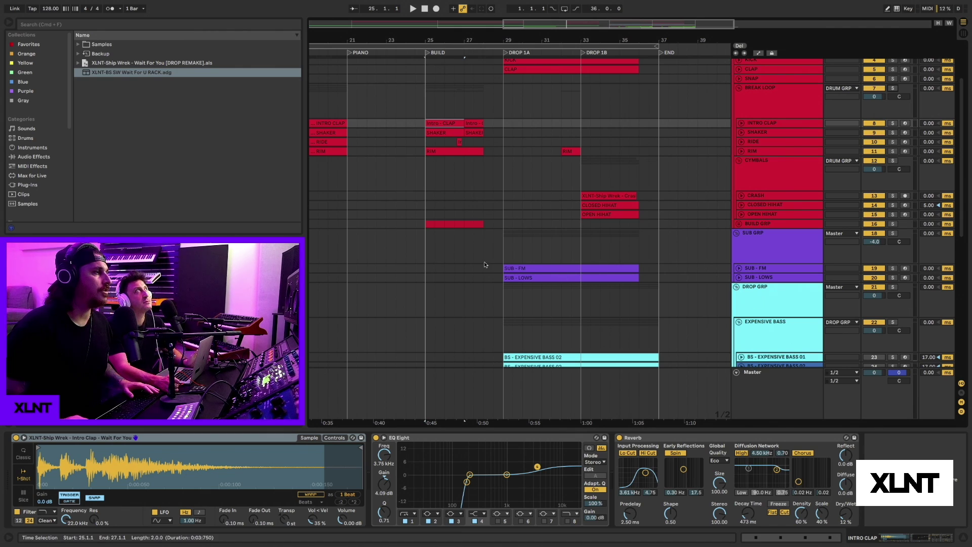
scroll(745, 296, down, 4)
click(768, 301)
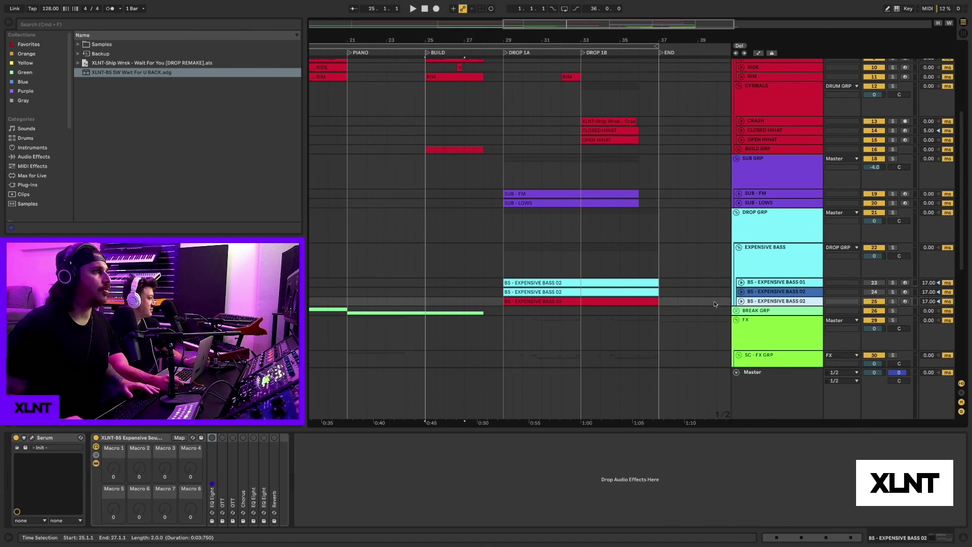
click(646, 301)
key(space)
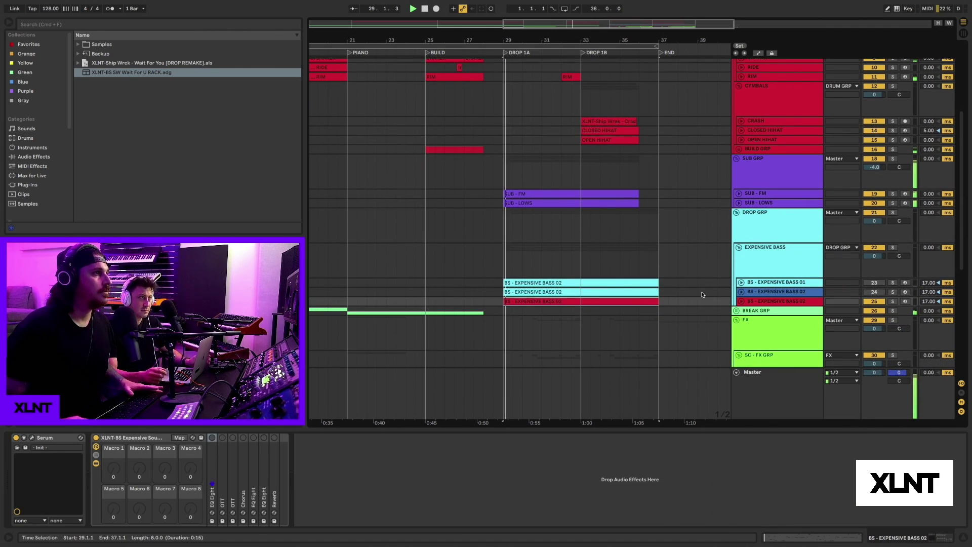
- Unfold the red BS - EXPENSIVE BASS 02 track, switch on its rack's first EQ Eight, and audition the bass in solo
click(742, 301)
click(776, 303)
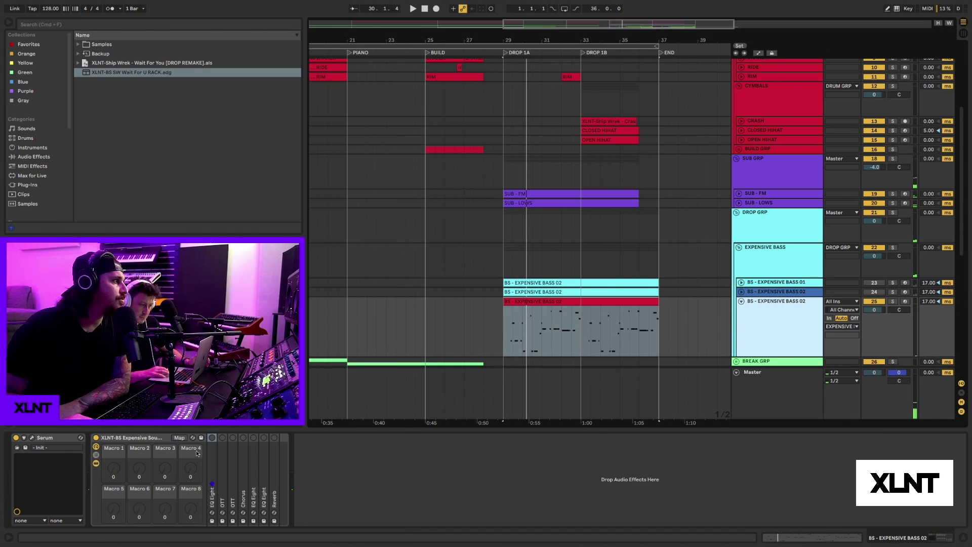
double_click(212, 445)
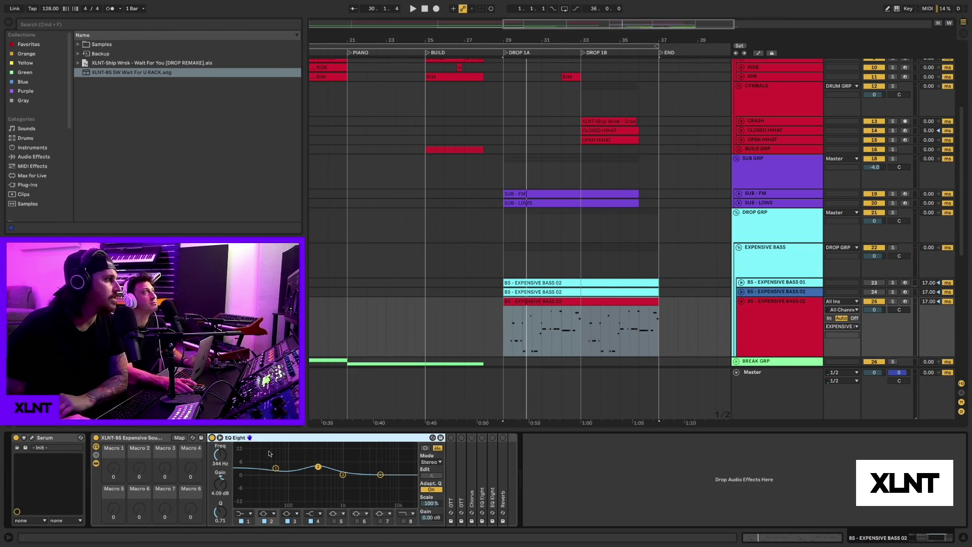
click(318, 465)
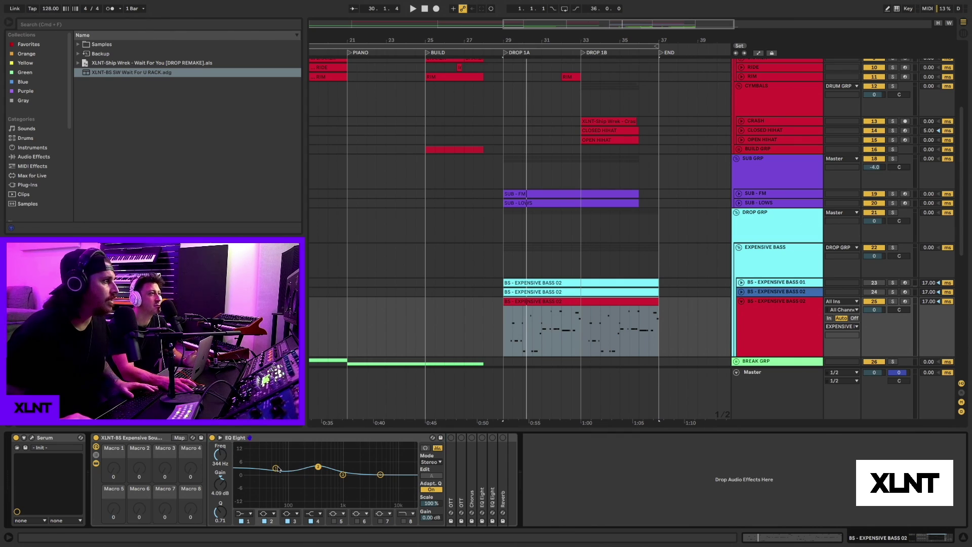
key(space)
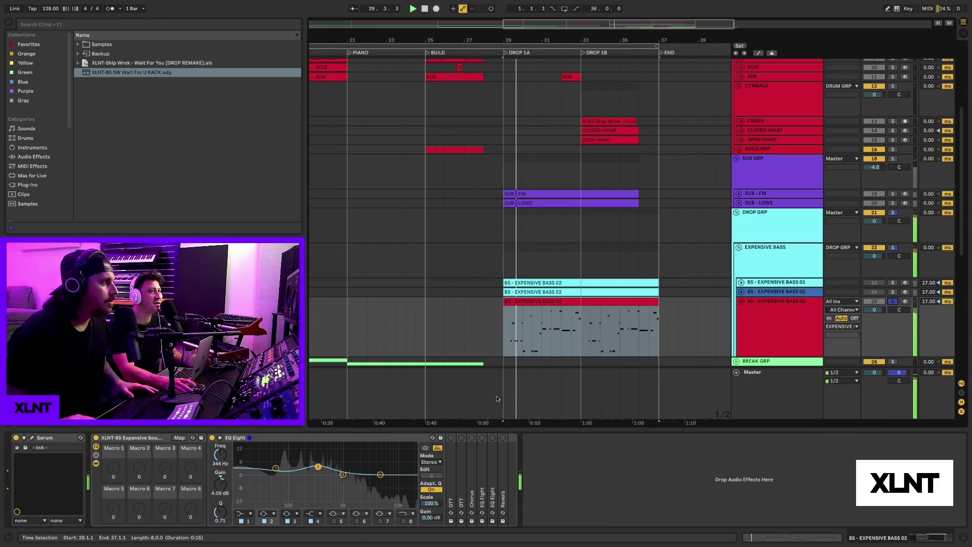
key(space)
double_click(343, 440)
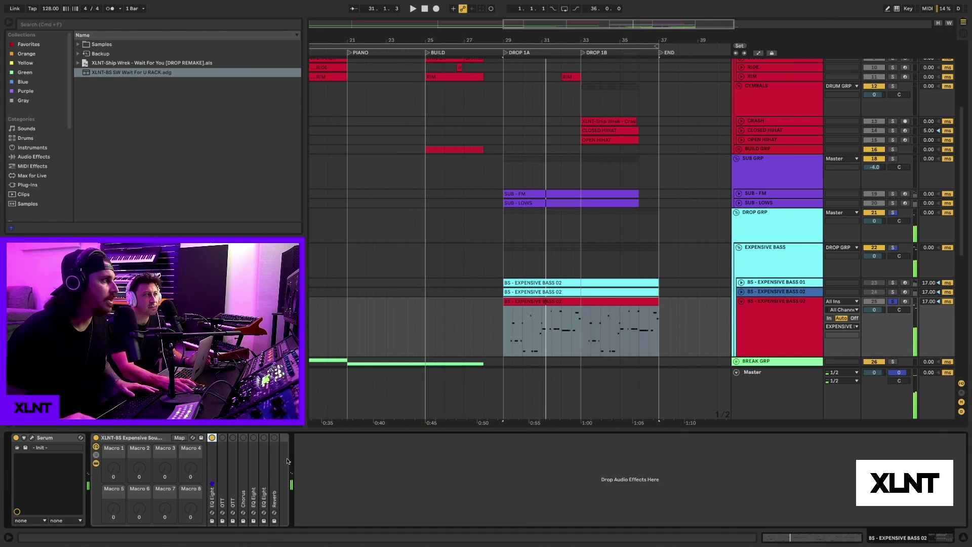
- Switch on the rack's first OTT and audition the soloed bass through it
double_click(223, 454)
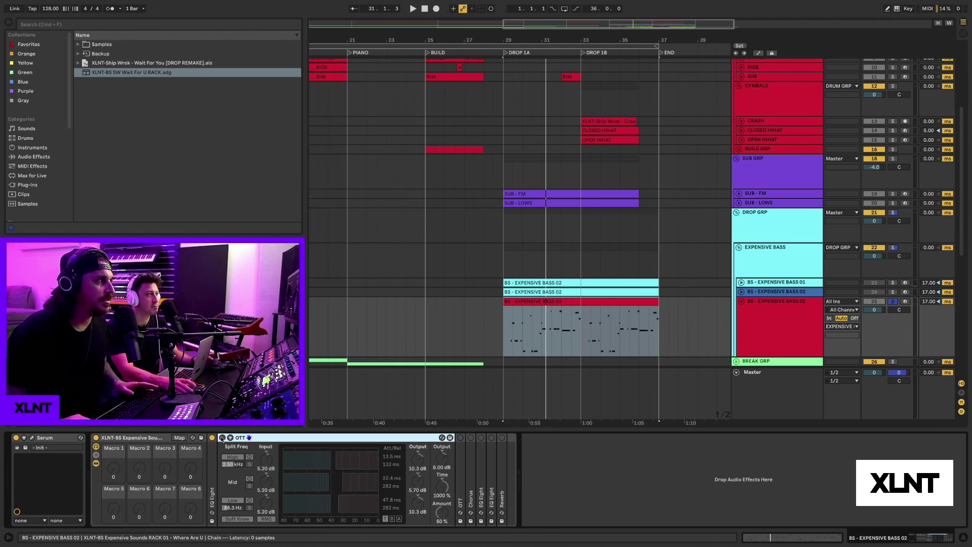
click(223, 438)
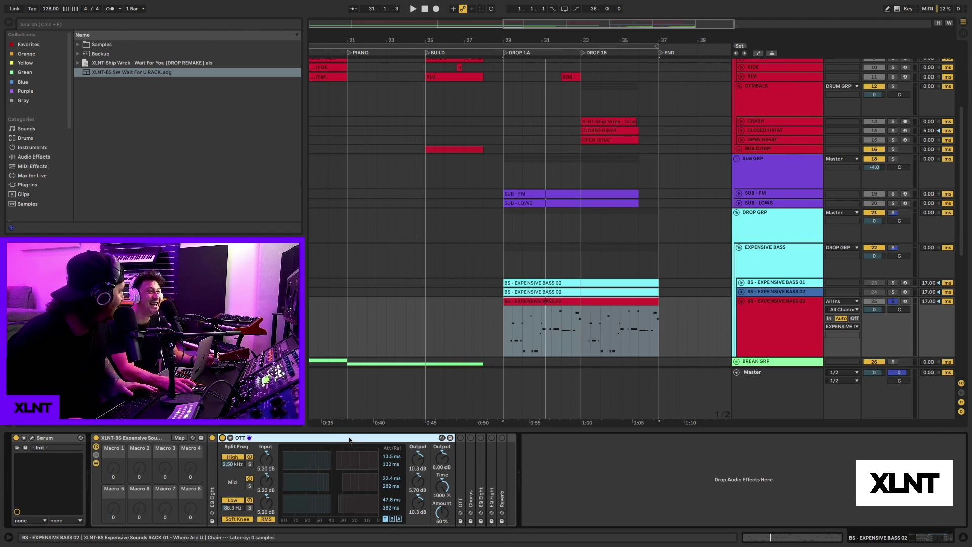
key(space)
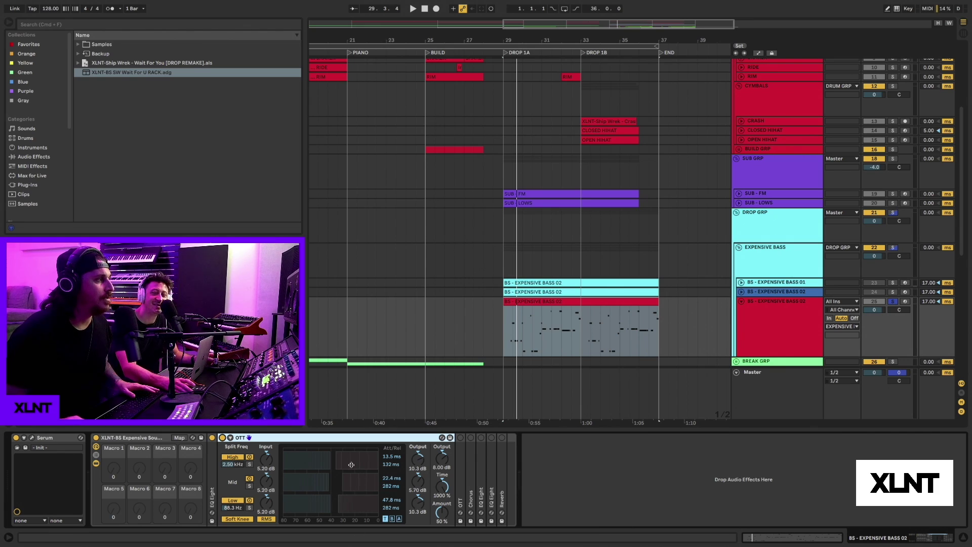
key(space)
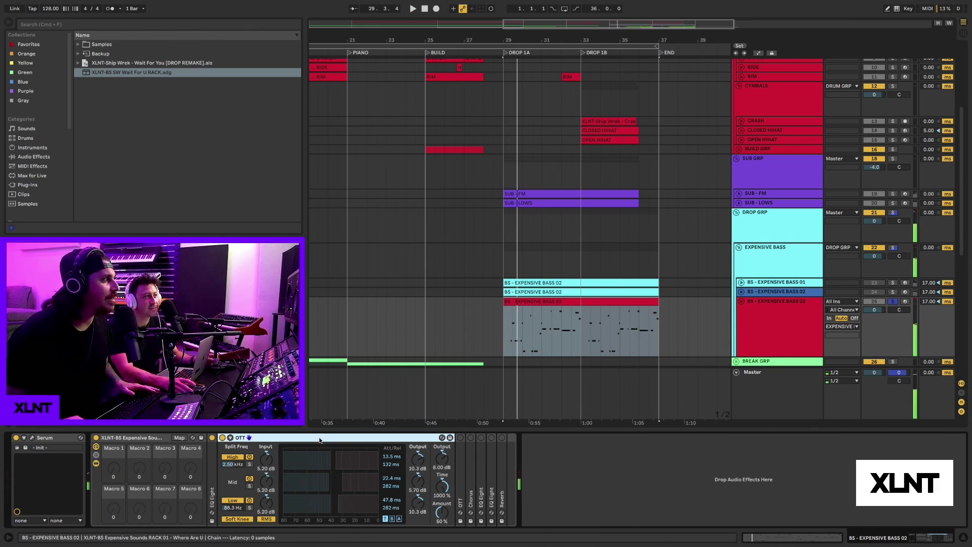
double_click(319, 440)
- Switch on the rack's second OTT, play the soloed bass through it, and fold the device
double_click(231, 458)
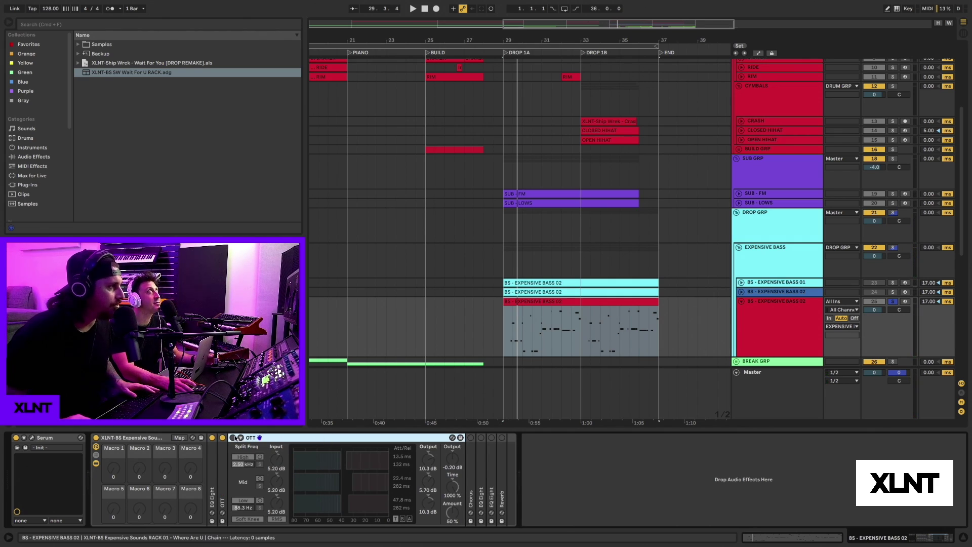
click(233, 437)
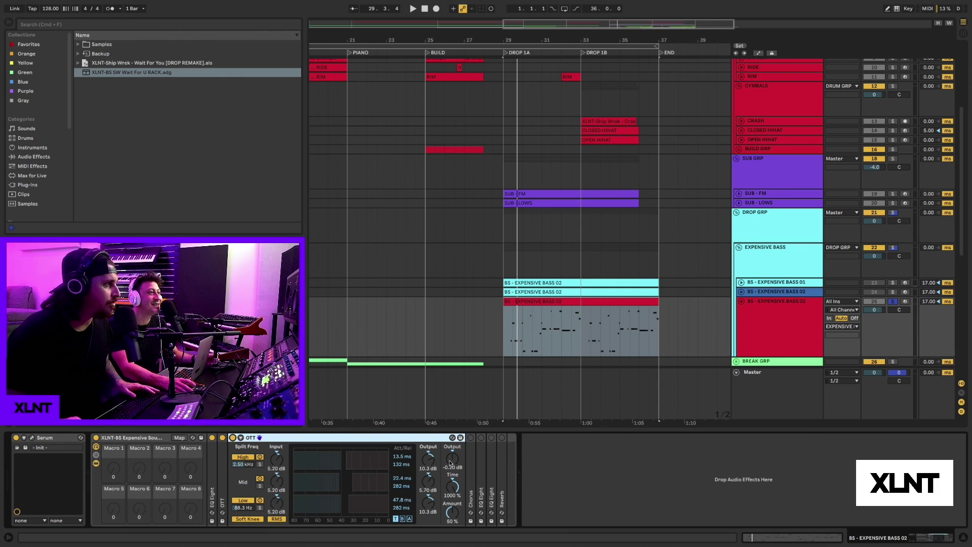
key(space)
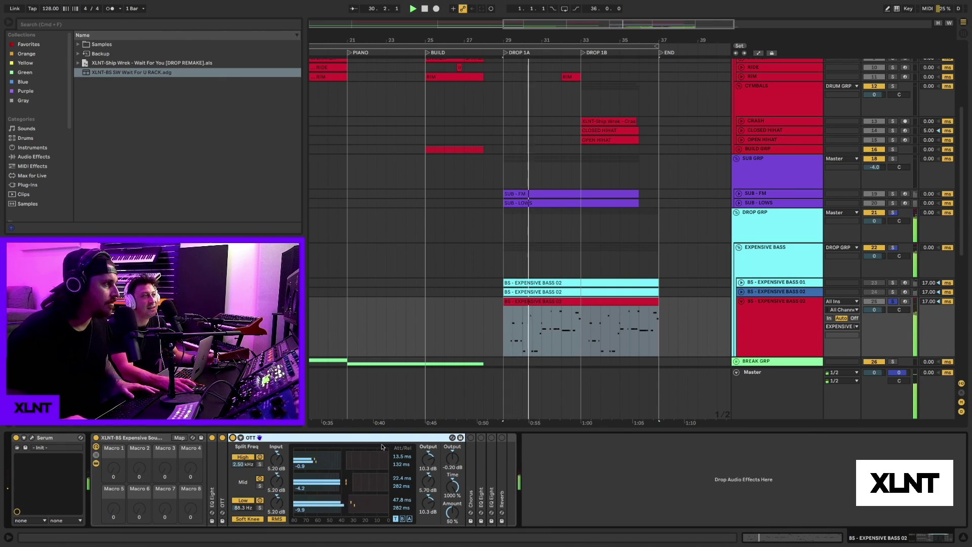
key(space)
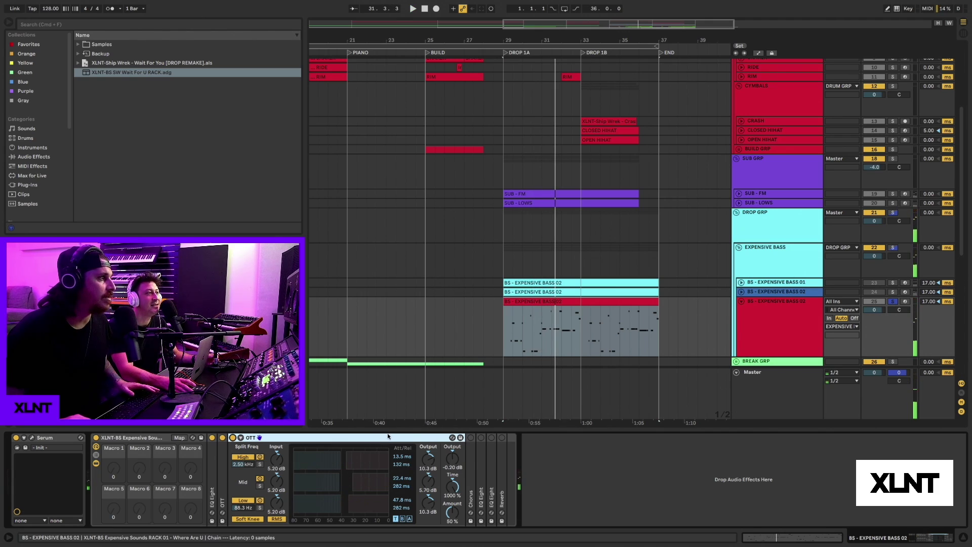
double_click(374, 440)
- Switch on the rack's Chorus, audition the bass in solo, and clear the solo to hear it in the full drop
double_click(243, 439)
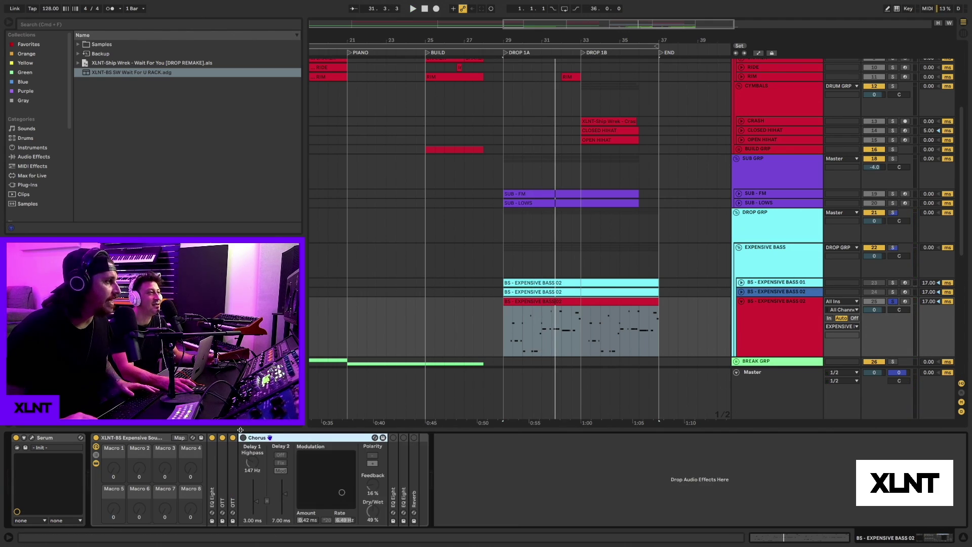
click(243, 437)
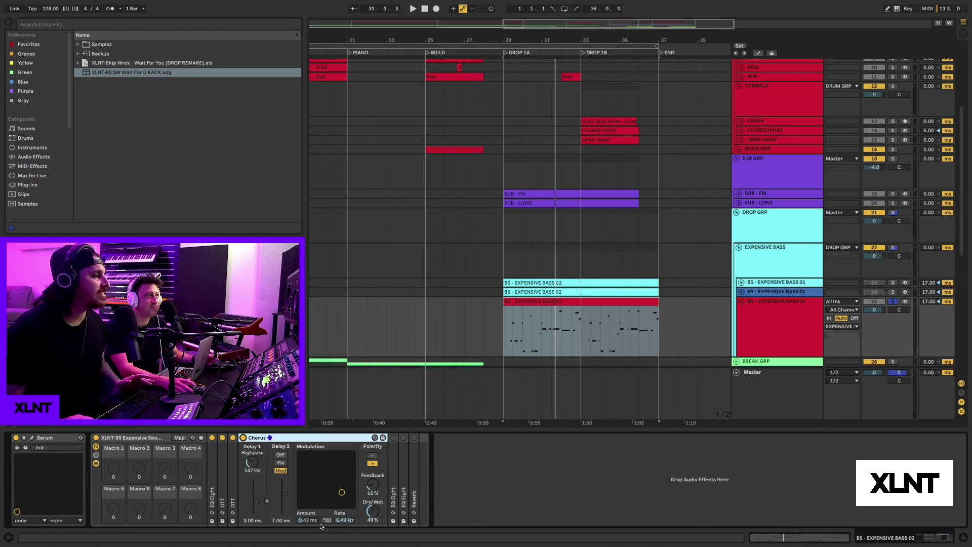
key(space)
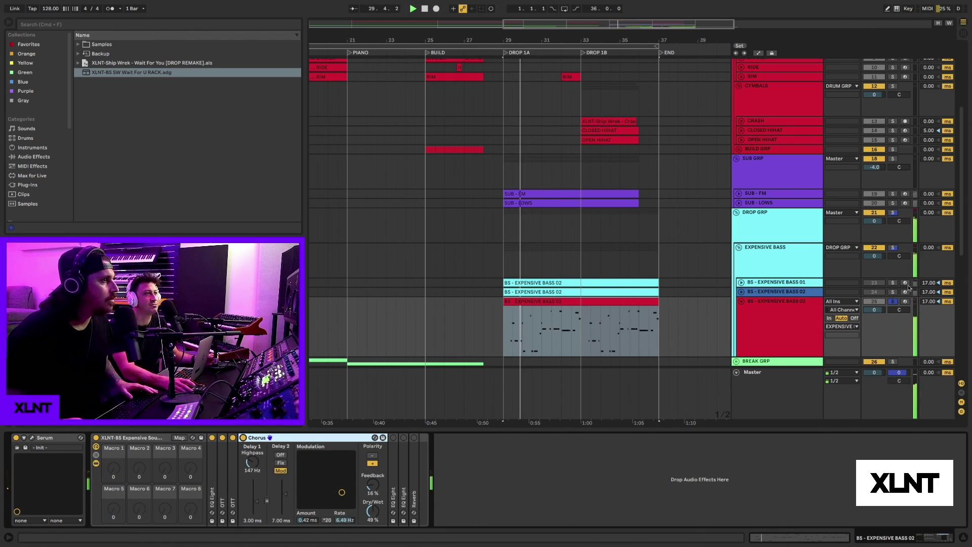
click(895, 303)
key(space)
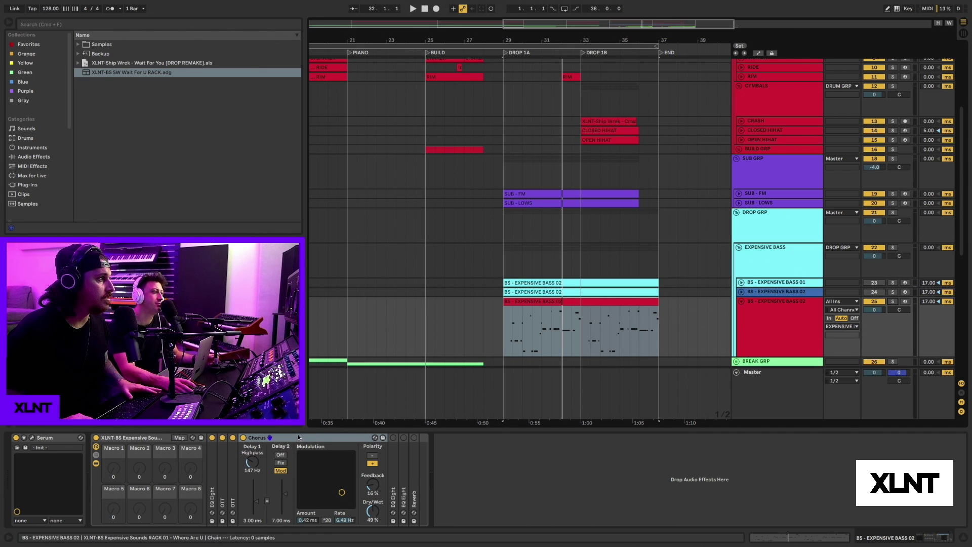
double_click(298, 435)
- Switch on the EQ Eight after the Chorus and audition the bass in solo with its low cut
double_click(253, 467)
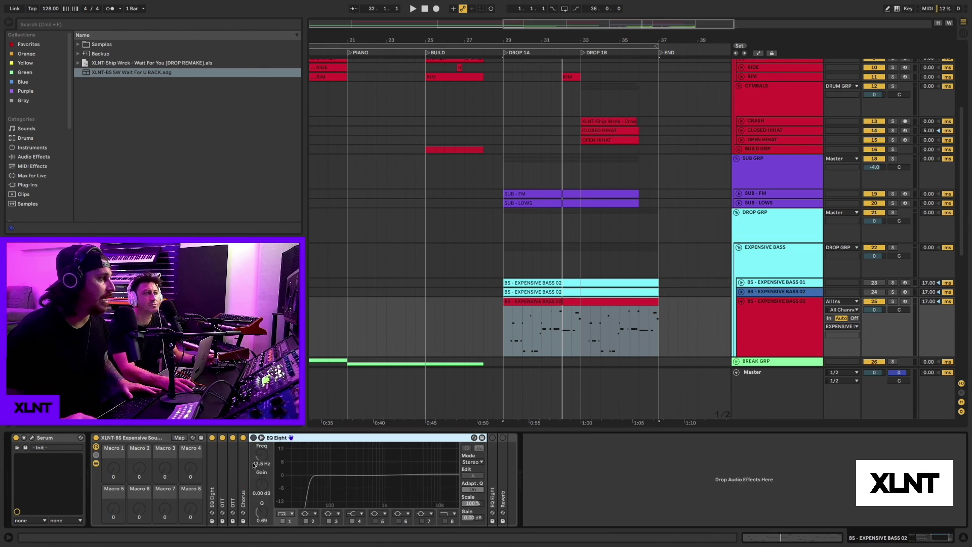
key(space)
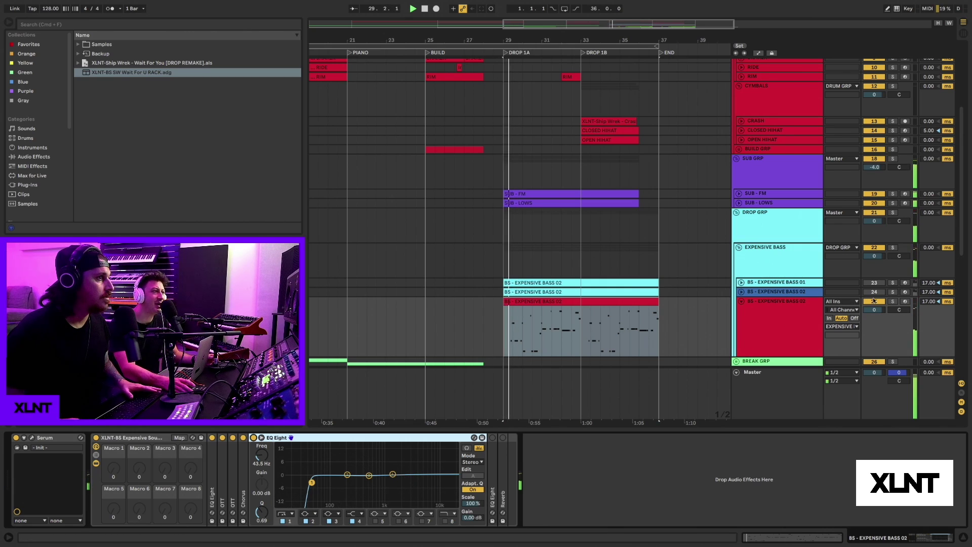
key(s)
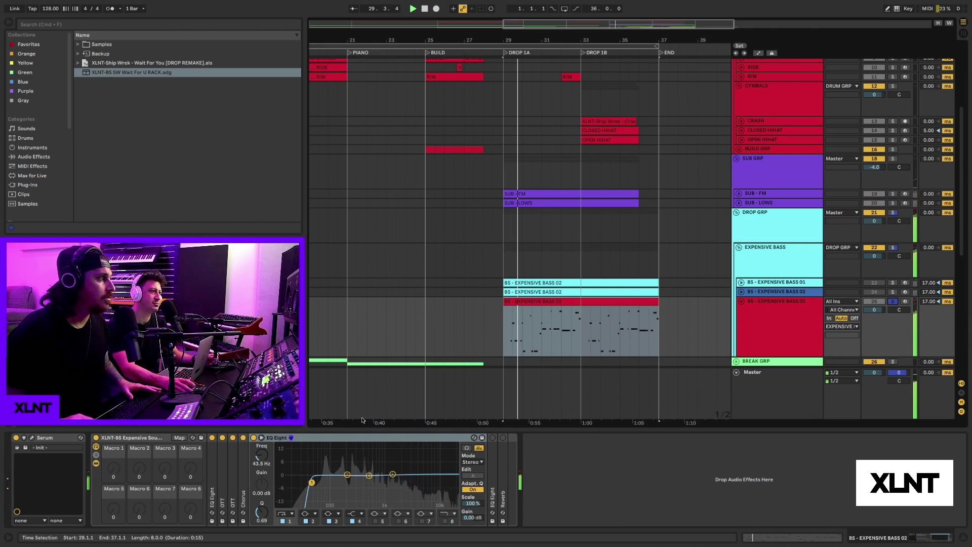
key(space)
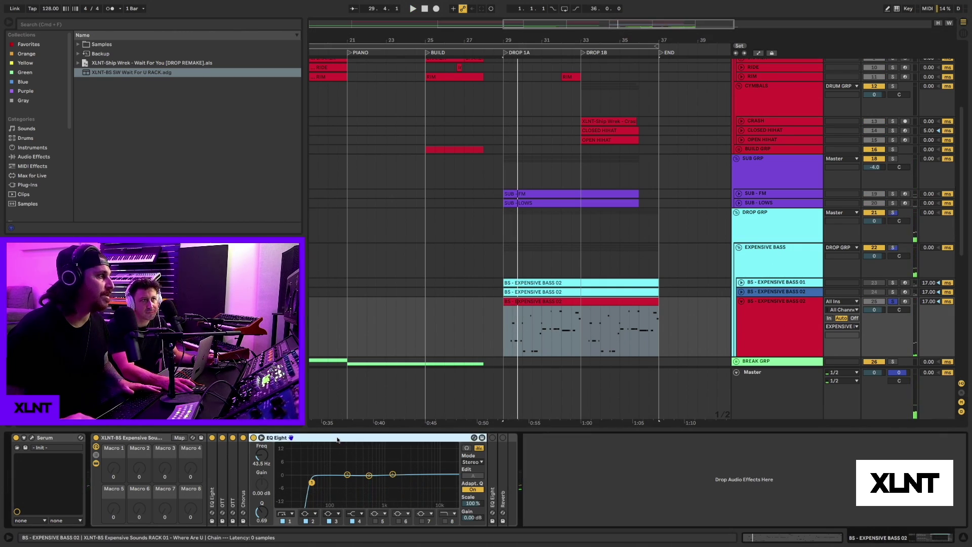
double_click(338, 440)
- Switch on the rack's last EQ Eight, select its second band, and audition the soloed bass with this curve
double_click(262, 464)
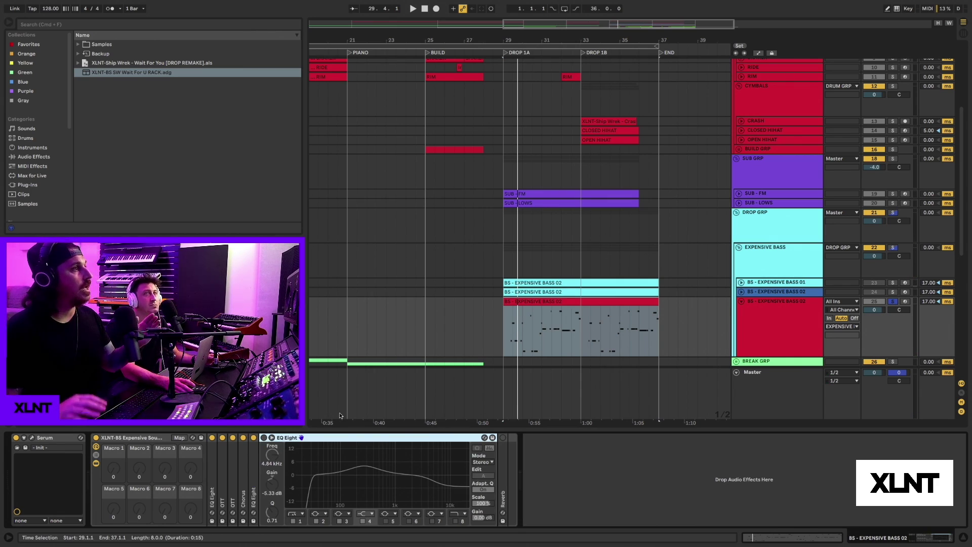
click(264, 437)
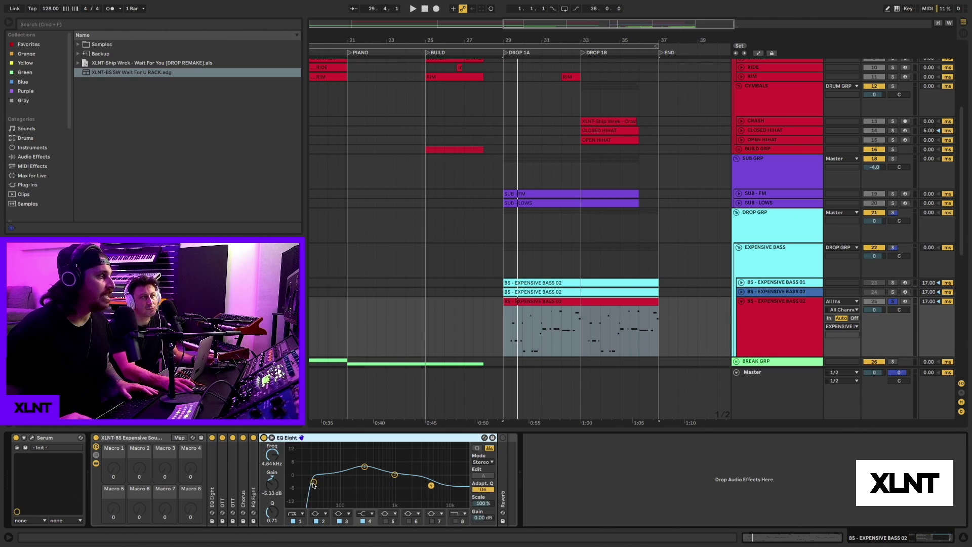
click(365, 466)
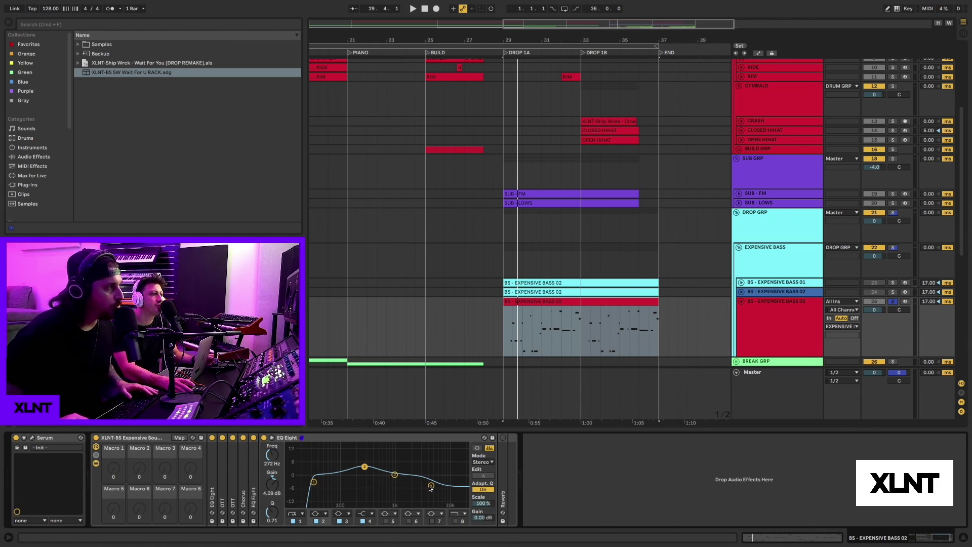
key(space)
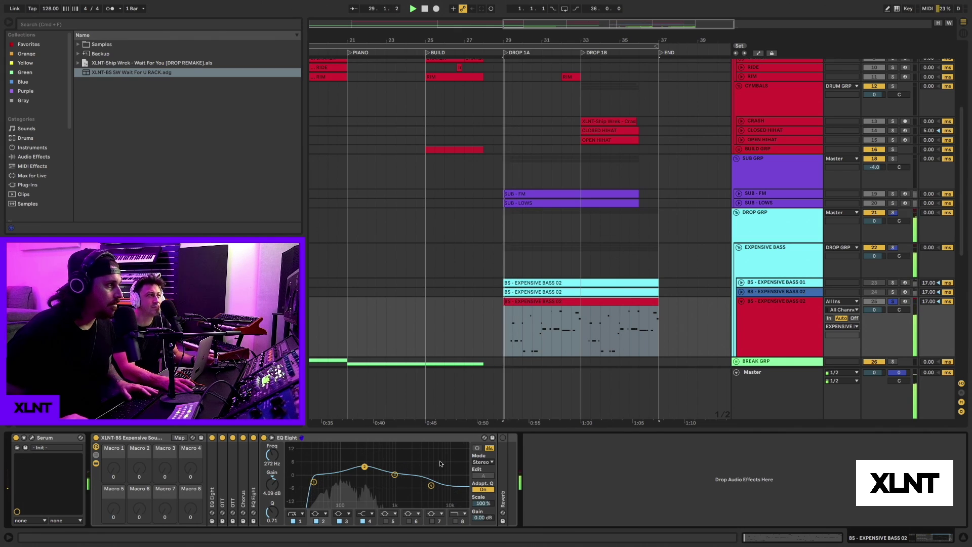
key(space)
key(space)
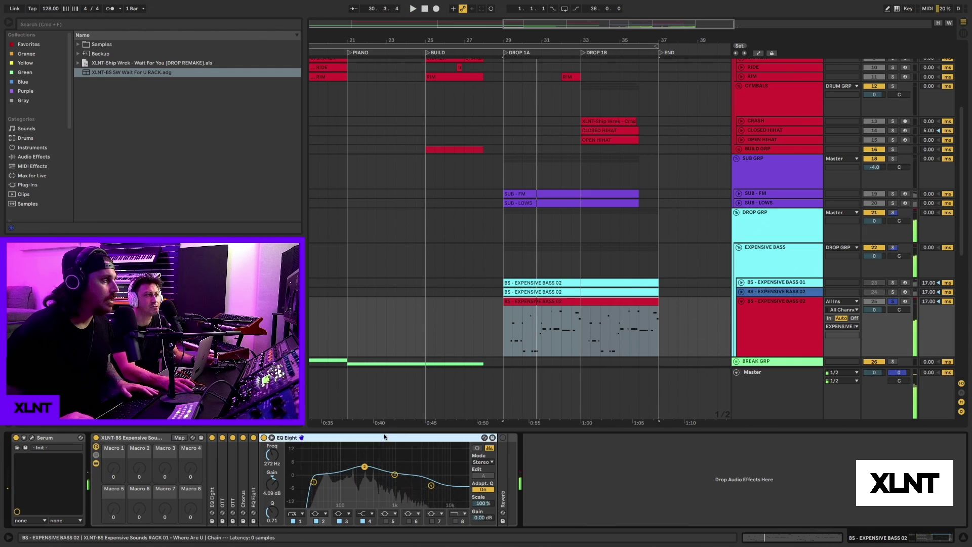
double_click(283, 437)
- Switch on the rack's Reverb and audition the soloed bass with it
double_click(274, 460)
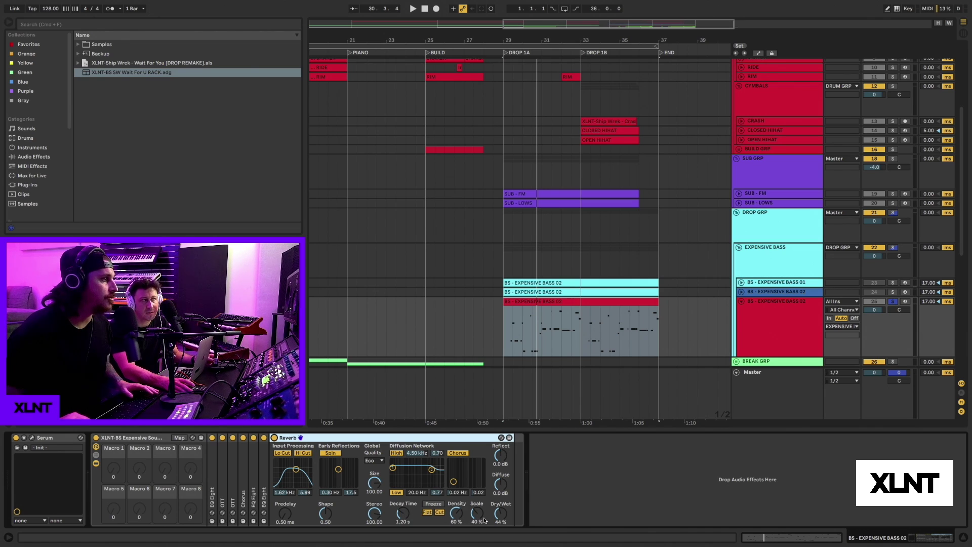
key(space)
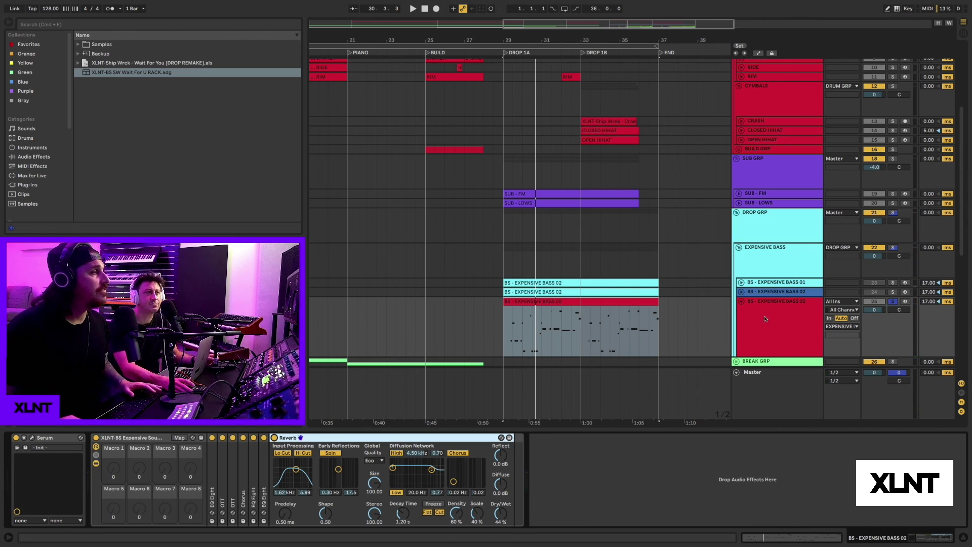
- Open the MIDI notes of the red BS - EXPENSIVE BASS 02 clip and clear the track's solo
double_click(564, 301)
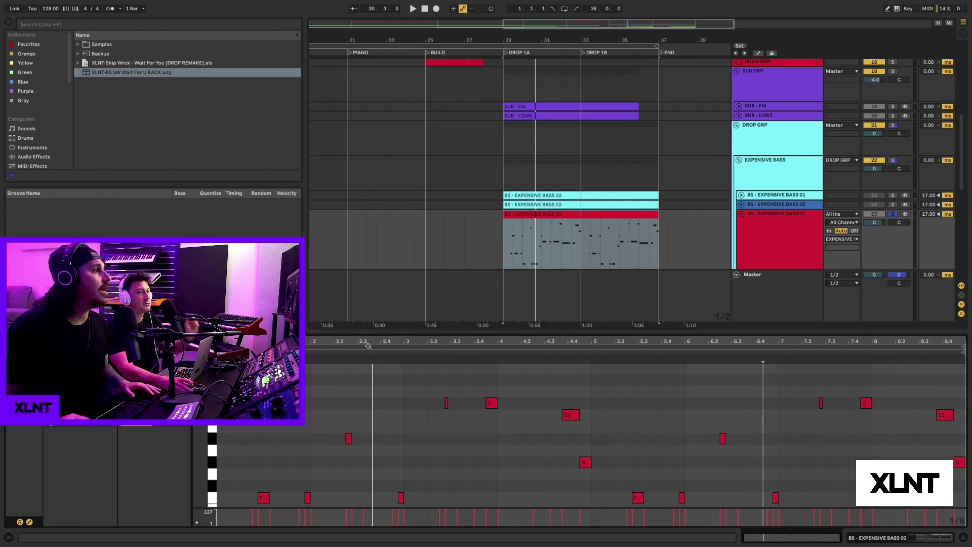
scroll(367, 354, down, 1)
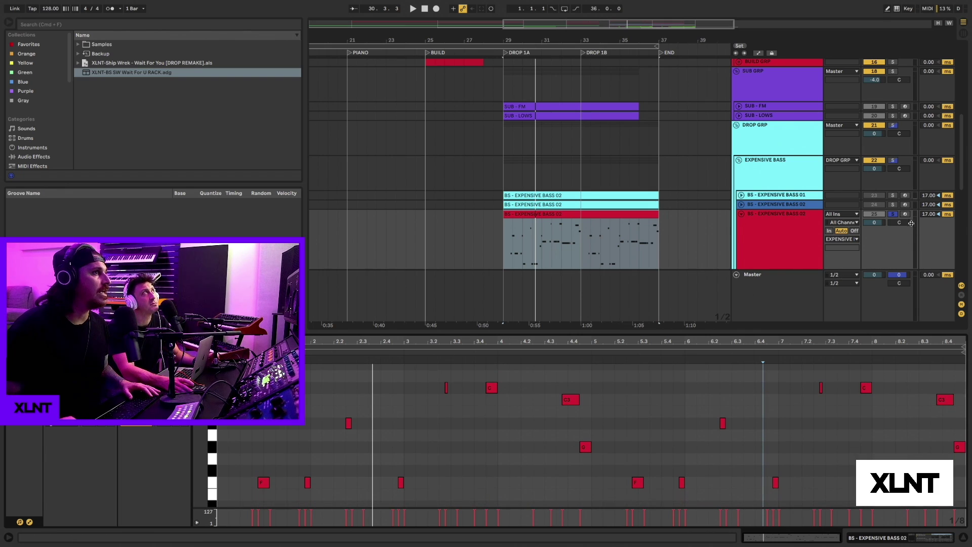
click(893, 215)
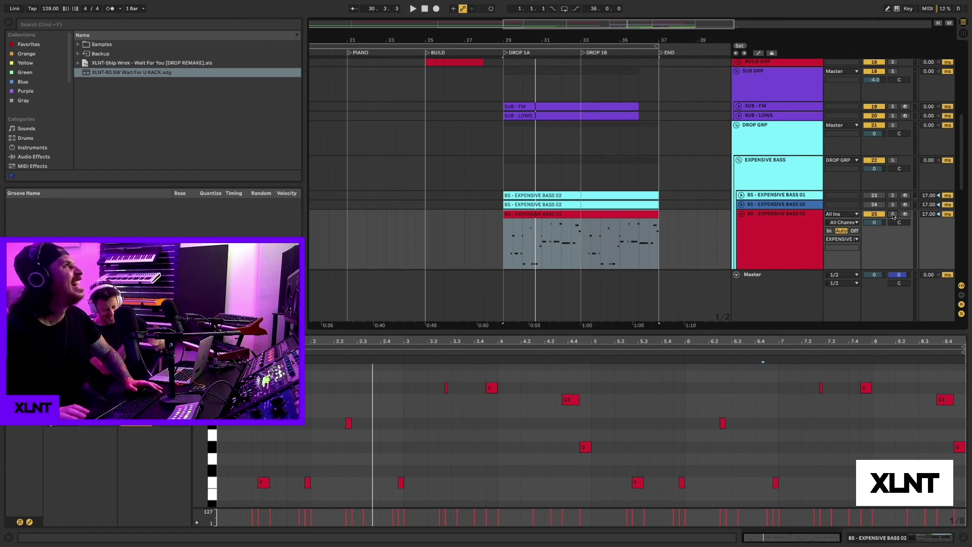
- Review the bass clip's notes and solo the MAIN - VOX track in VOX GRP
scroll(652, 300, right, 1)
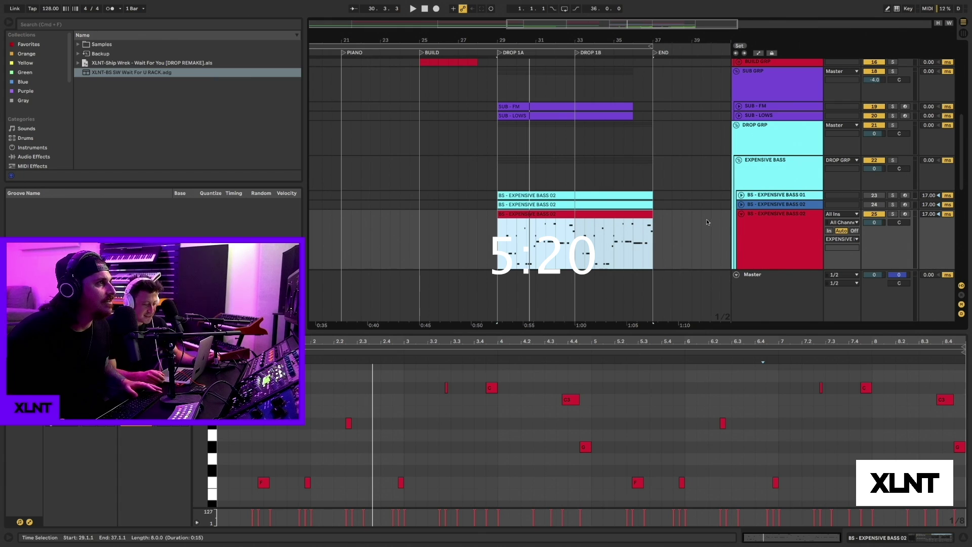
scroll(246, 463, down, 1)
scroll(245, 462, down, 1)
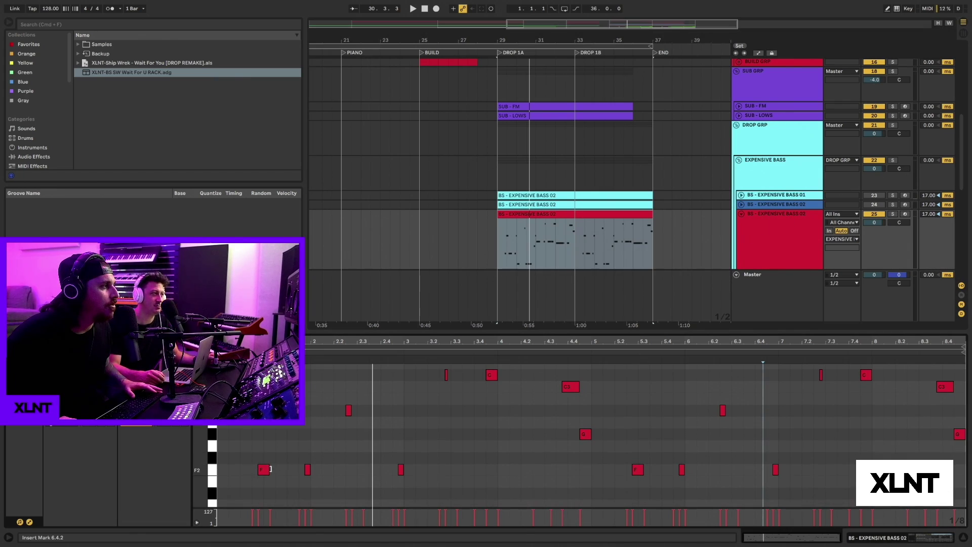
scroll(802, 231, down, 5)
scroll(803, 232, down, 2)
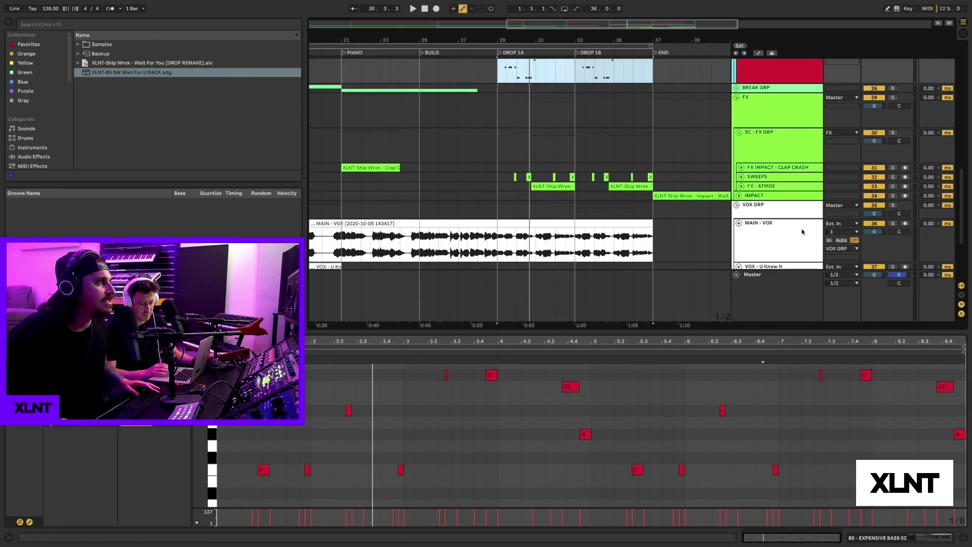
click(894, 223)
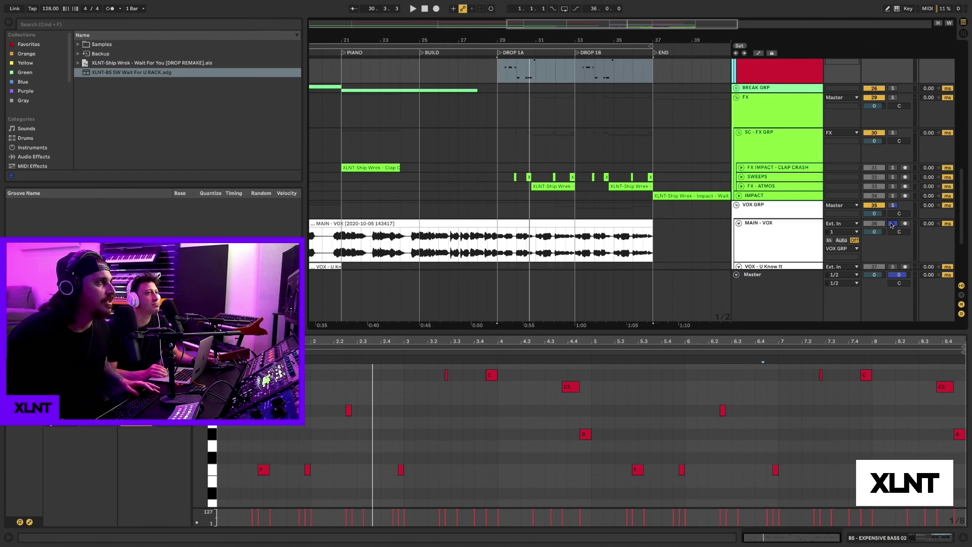
- Audition the soloed MAIN - VOX track, and play the drop with the red BS - EXPENSIVE BASS 02 track's solo on
scroll(724, 213, down, 2)
key(space)
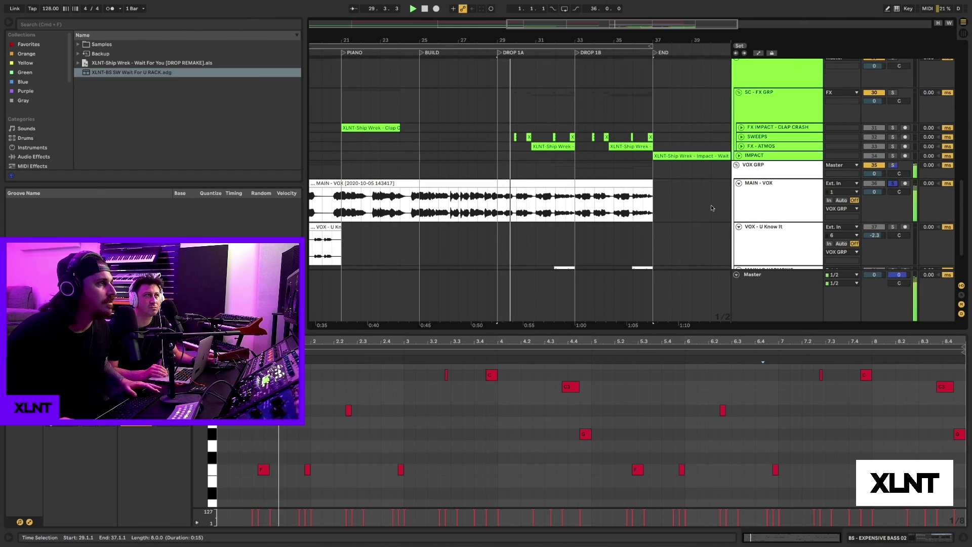
scroll(723, 213, up, 5)
key(space)
click(892, 124)
key(space)
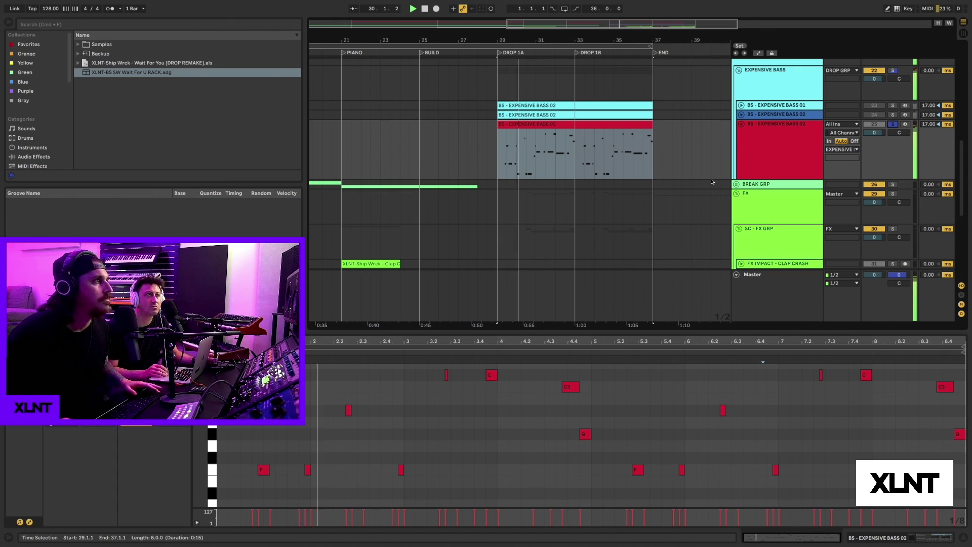
- Stop playback, clear the red bass track's solo, solo DRUM GRP, and open the notes of the KICK clip at DROP 1A
key(space)
click(893, 124)
scroll(895, 127, up, 8)
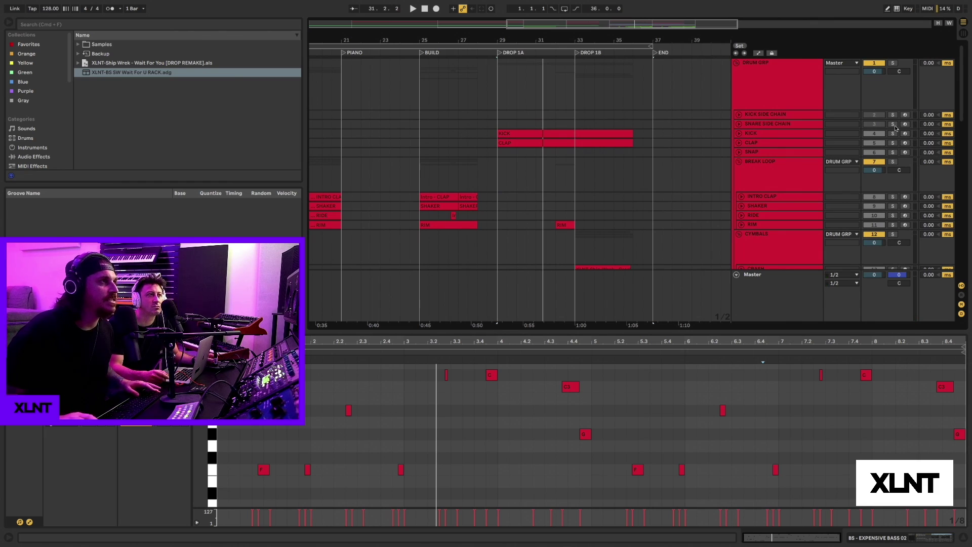
click(893, 63)
click(740, 133)
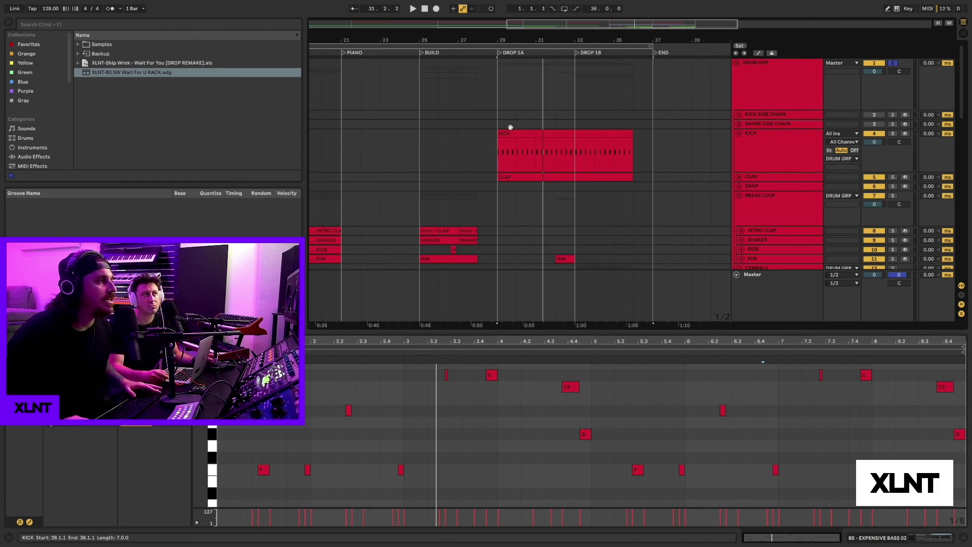
drag(510, 39, 511, 85)
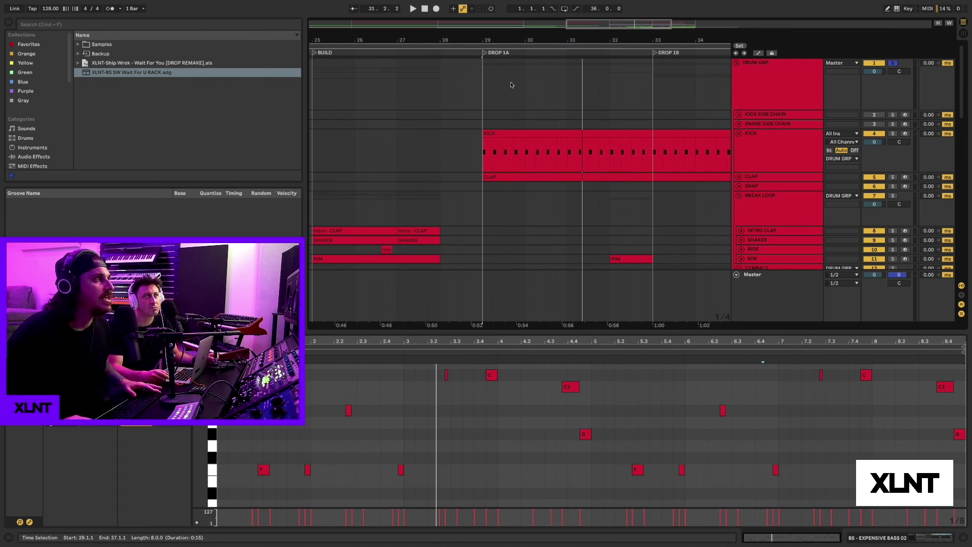
click(499, 134)
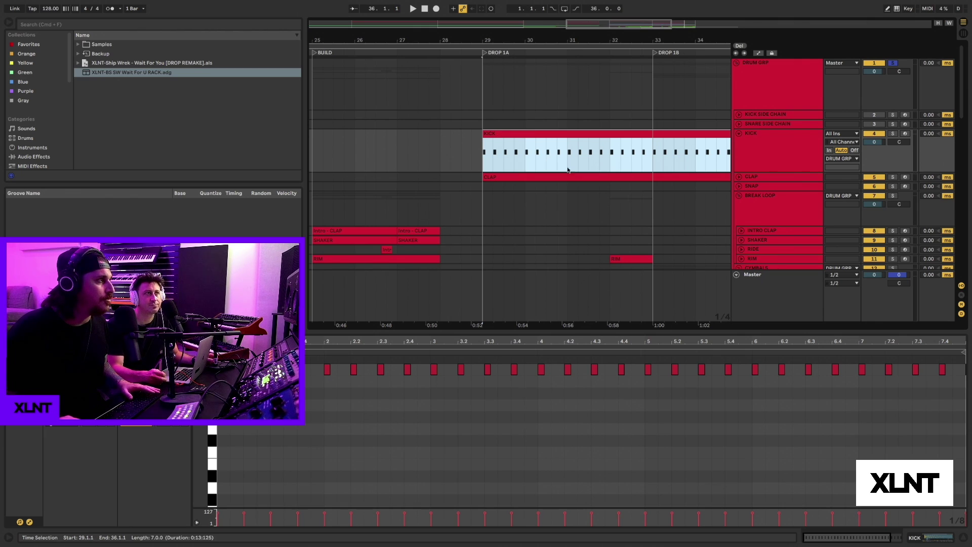
- Play the drop and open the MIDI notes of the red BS - EXPENSIVE BASS 02 clip to compare them with the kick
key(space)
scroll(643, 215, down, 5)
scroll(643, 214, down, 10)
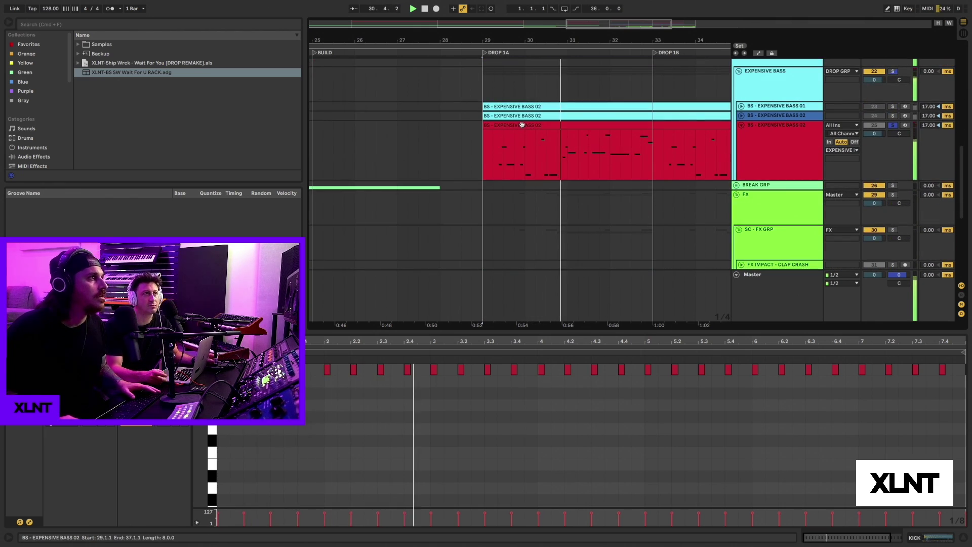
click(520, 125)
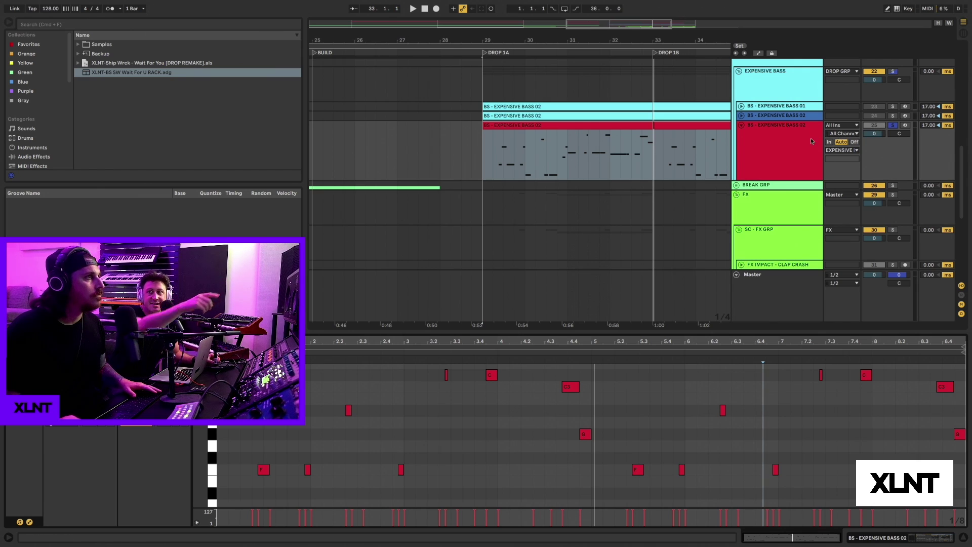
- Clear the red BS - EXPENSIVE BASS 02 track's solo and play the drop from the DROP 1A marker
click(894, 126)
scroll(876, 91, up, 2)
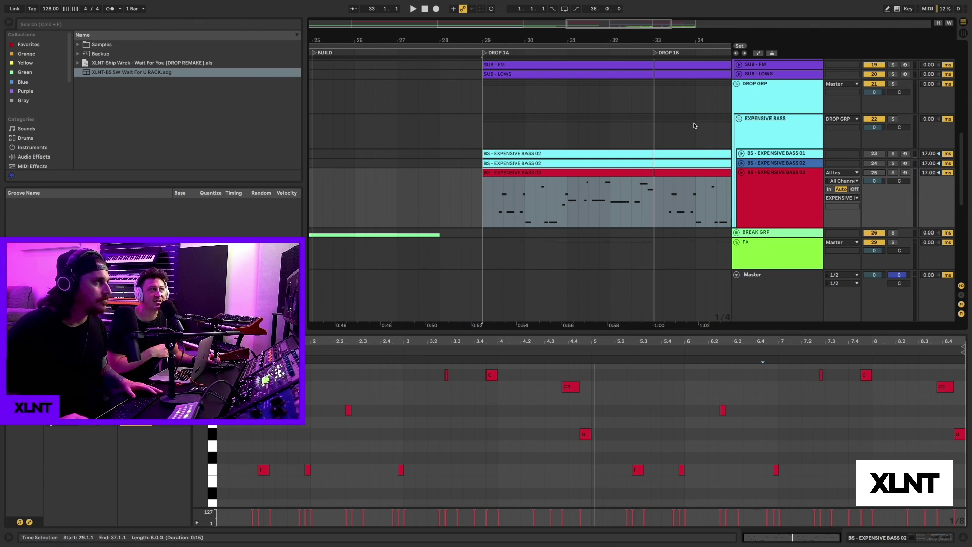
key(space)
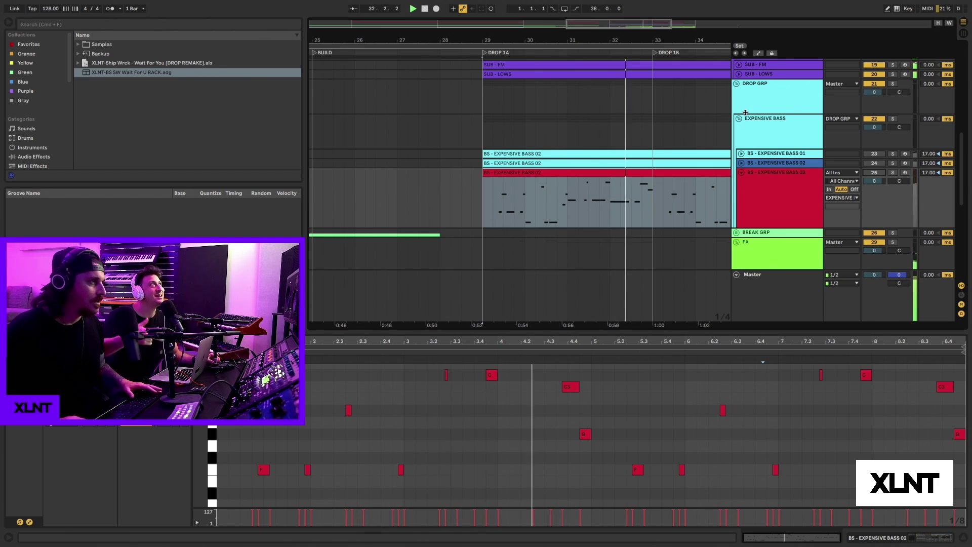
- Stop playback, unfold the SUB - FM track to look at its drop notes, and fold it again
click(742, 66)
click(739, 66)
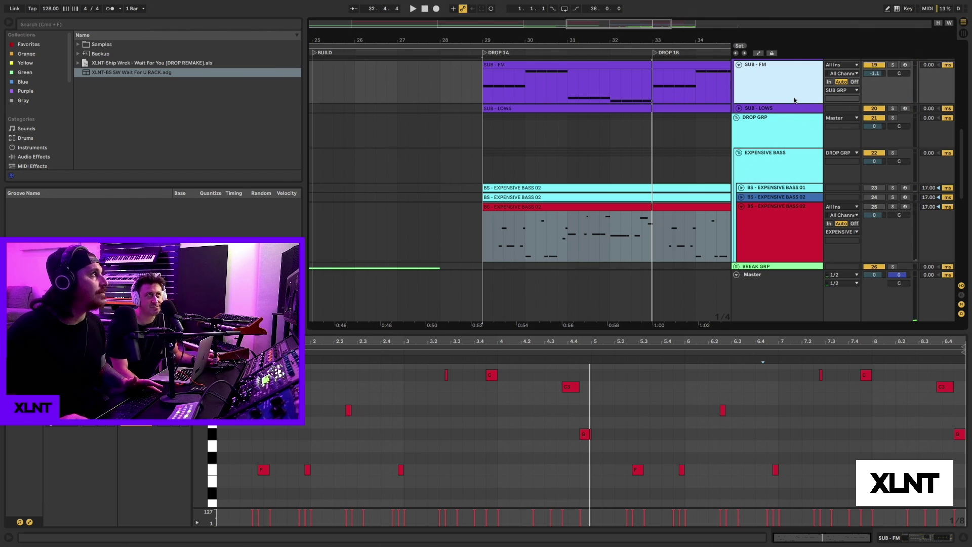
click(739, 65)
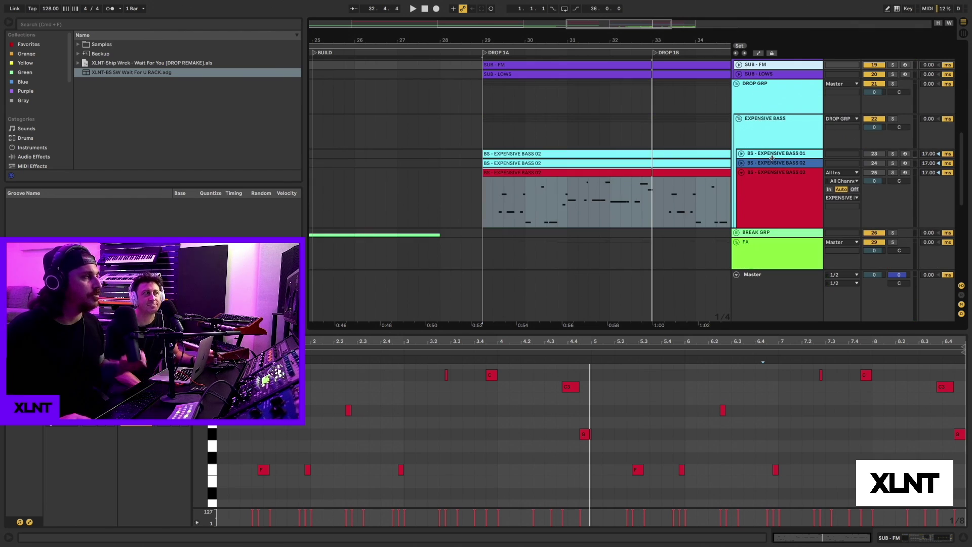
- Select the red BS - EXPENSIVE BASS 02 track and examine the note pattern of its clip
scroll(771, 173, down, 1)
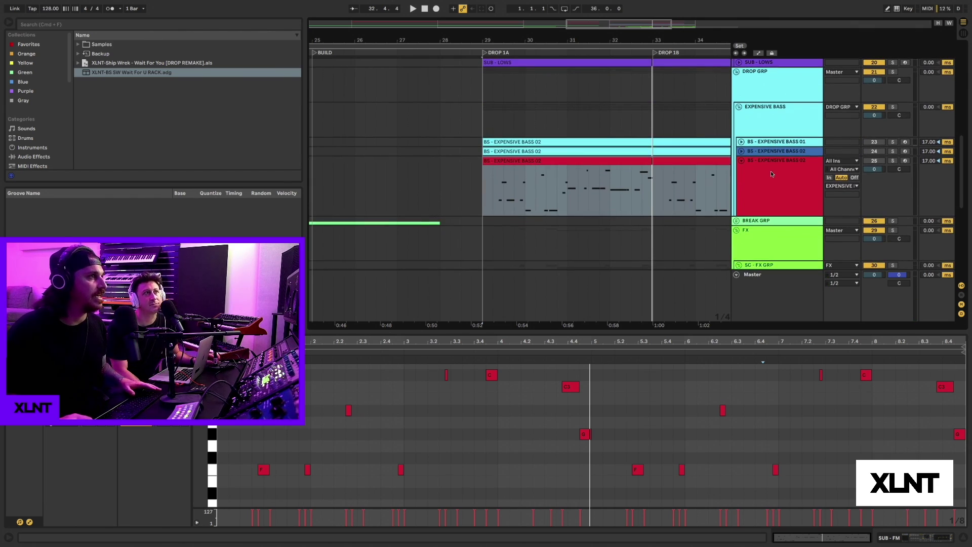
click(772, 173)
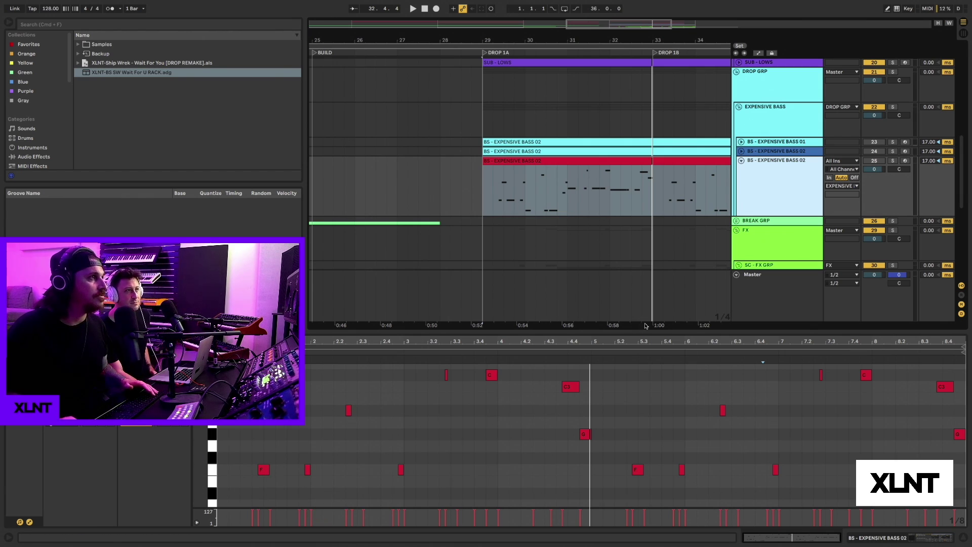
drag(615, 43, 614, 12)
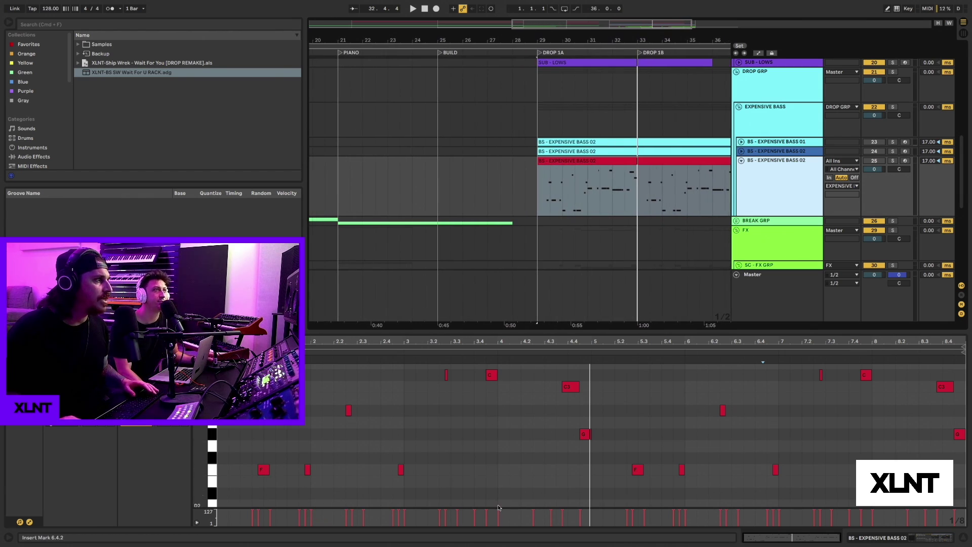
click(263, 473)
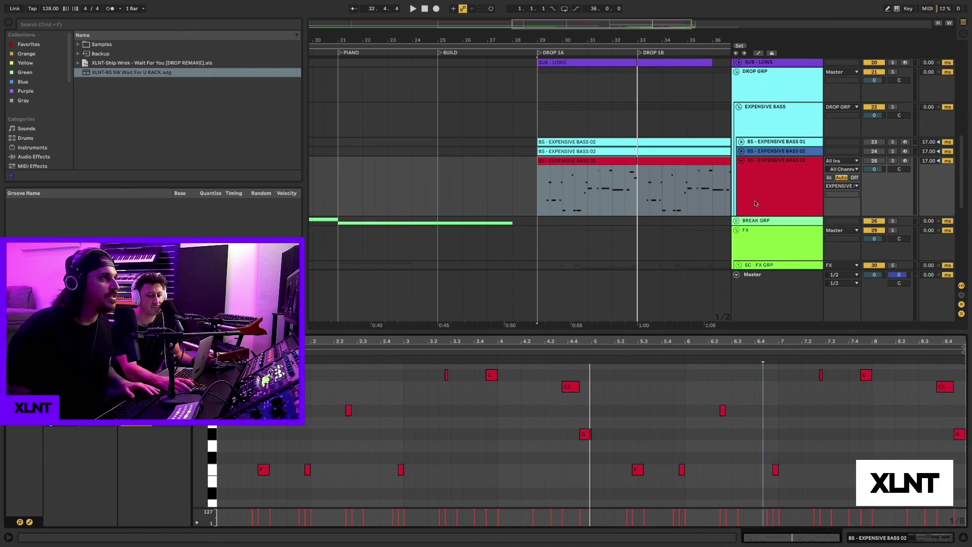
- Activate the red BS - EXPENSIVE BASS 02 track and place the playback start at the BUILD marker, bar 25
click(883, 160)
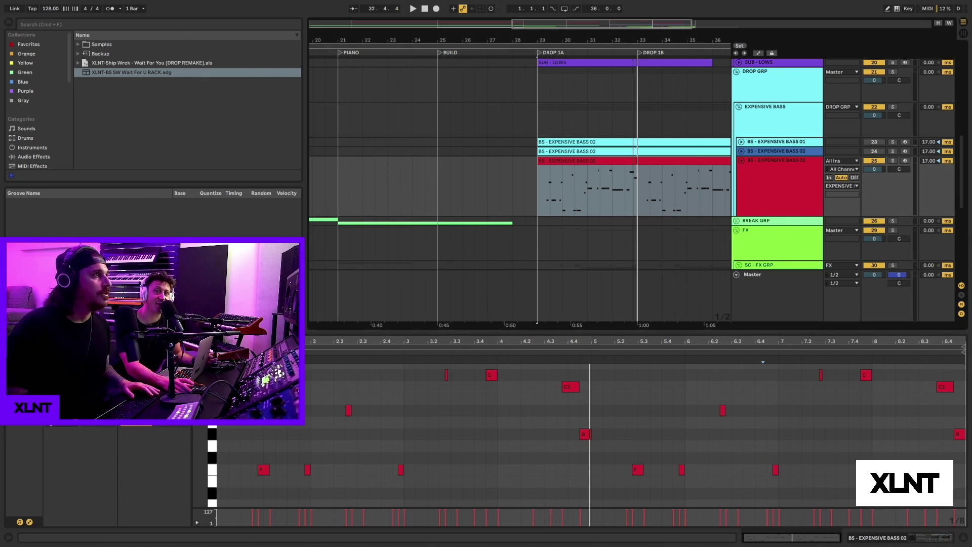
key(minus)
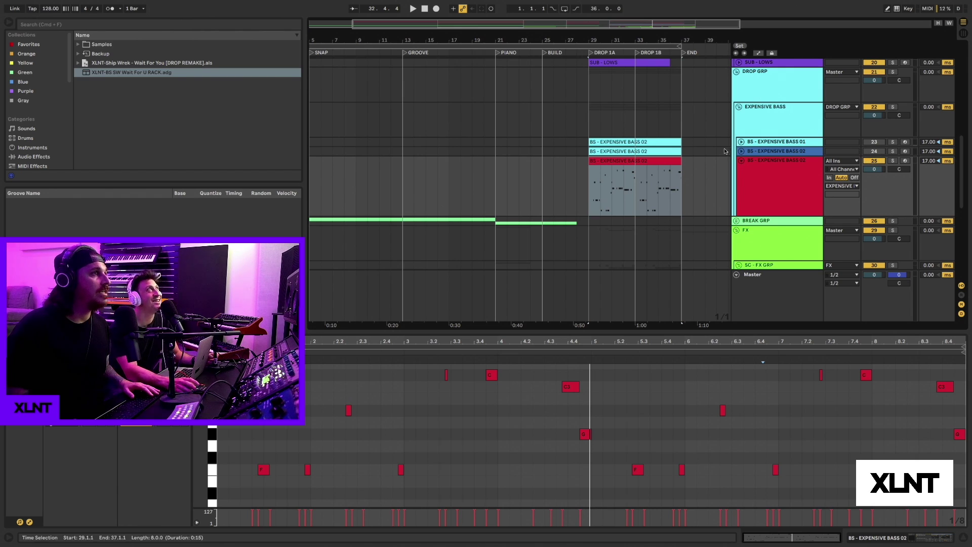
key(minus)
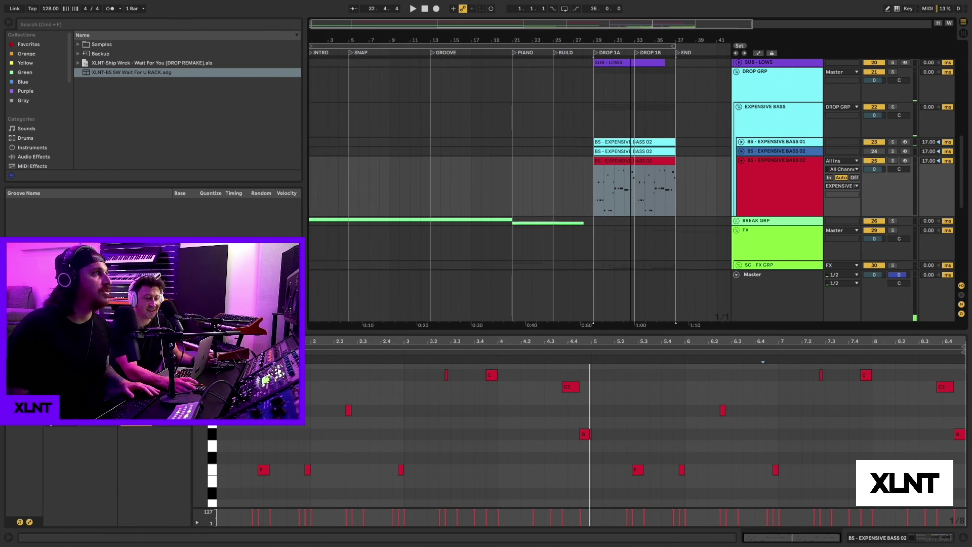
click(552, 81)
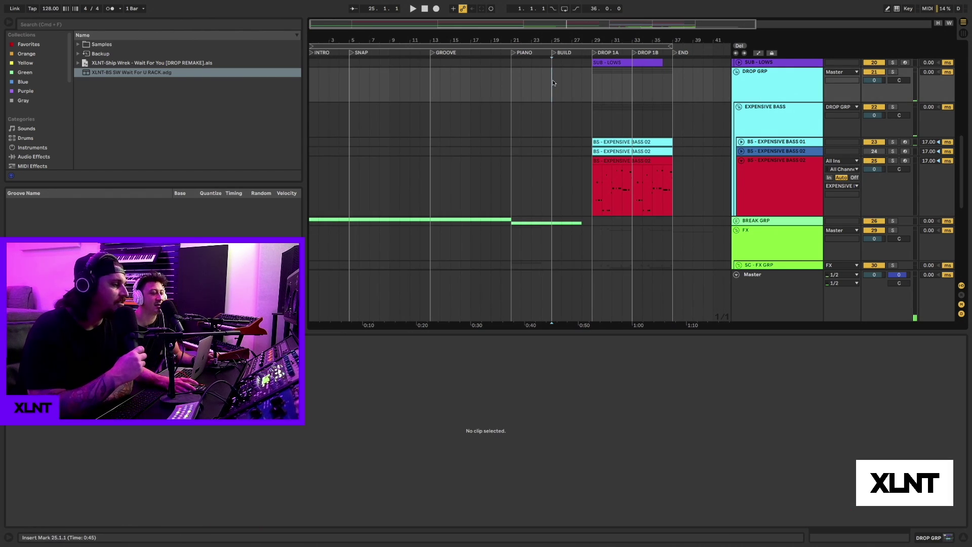